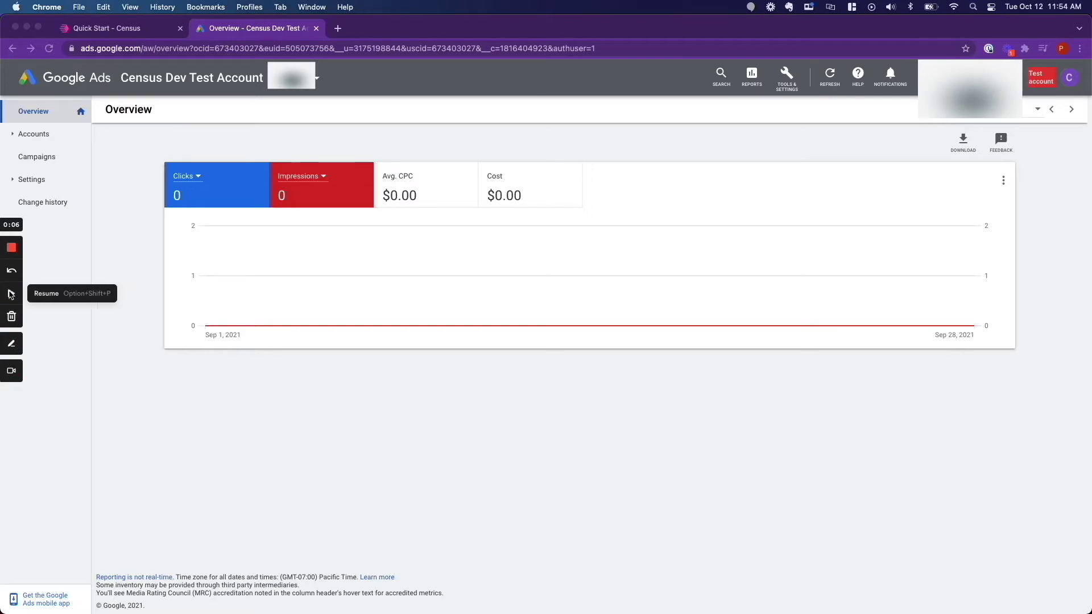
# Step: Add Redshift as a data source and return to the Data Sources list showing Redshift – census-demo
pyautogui.click(11, 294)
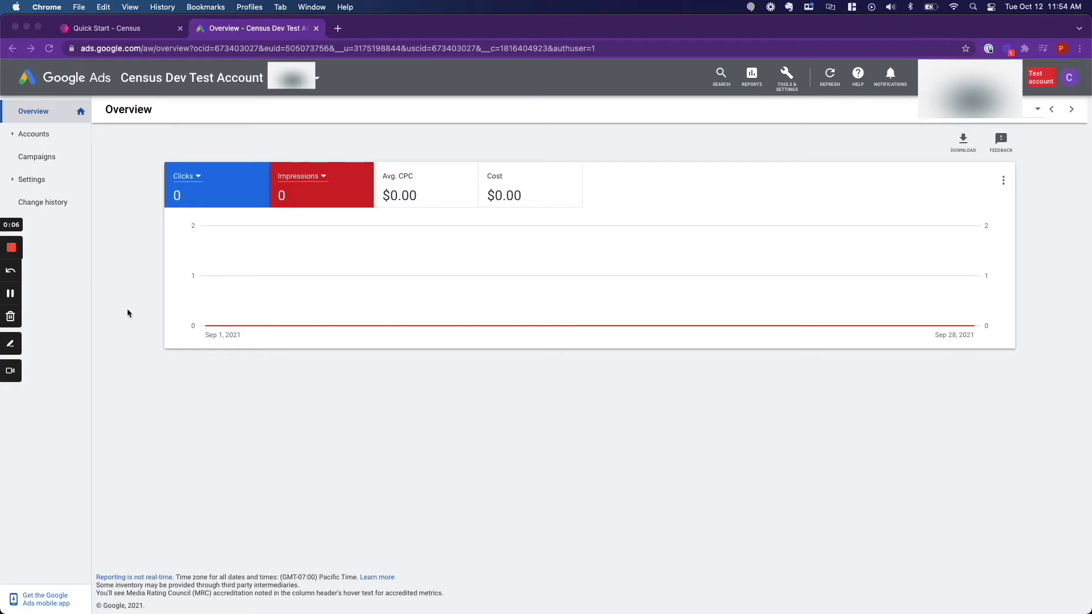
pyautogui.click(119, 32)
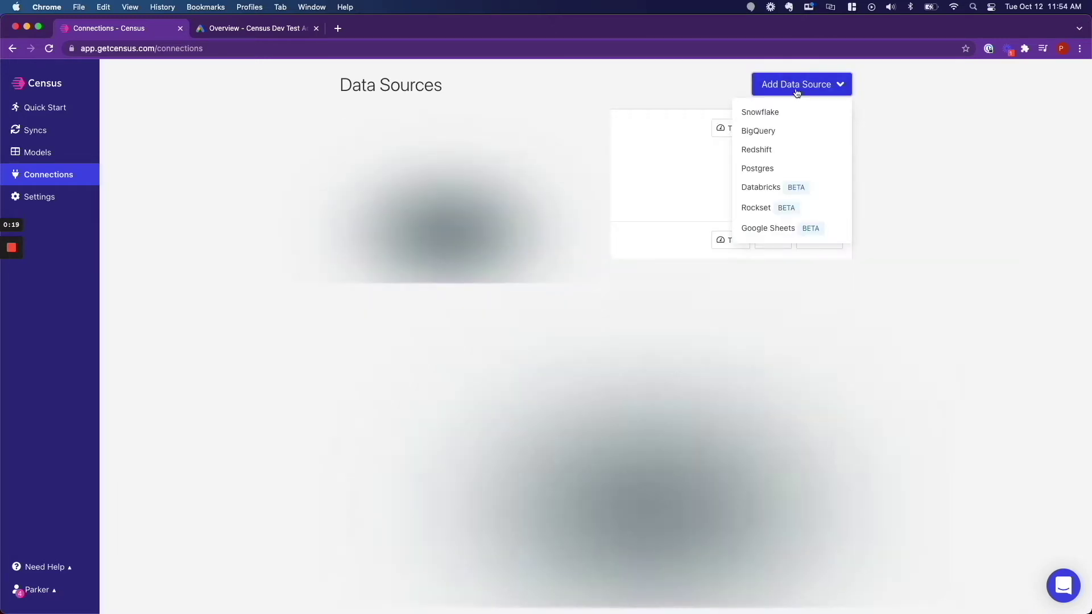
pyautogui.click(770, 151)
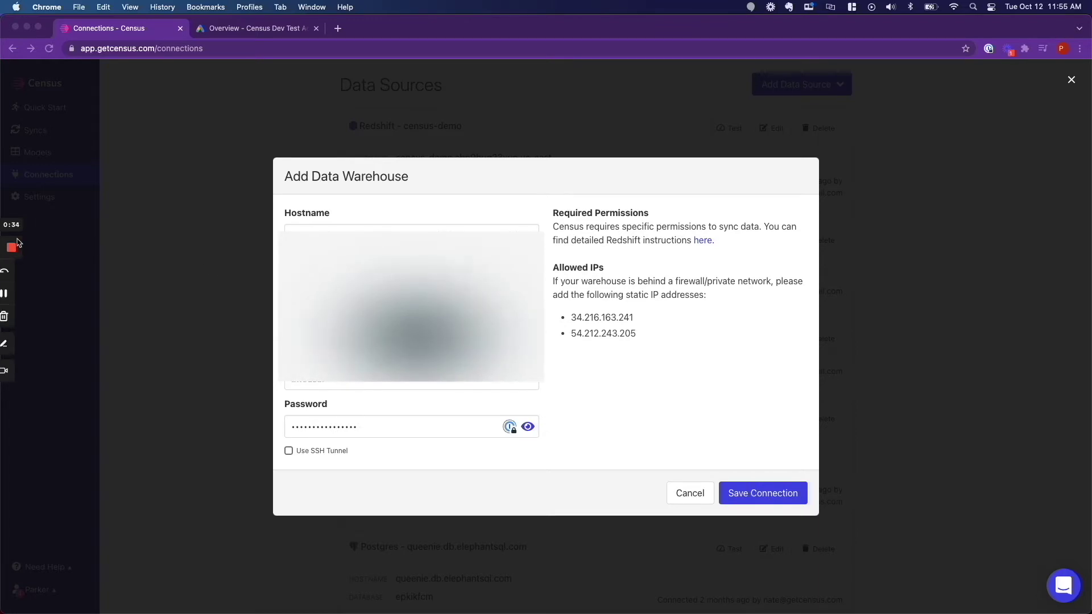
pyautogui.click(11, 294)
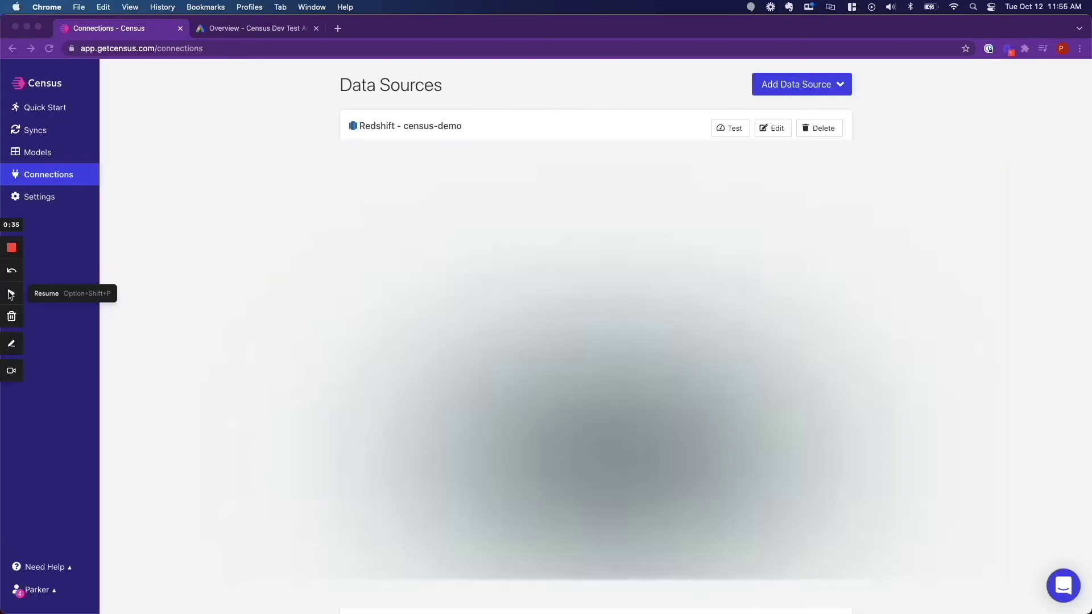
pyautogui.click(10, 294)
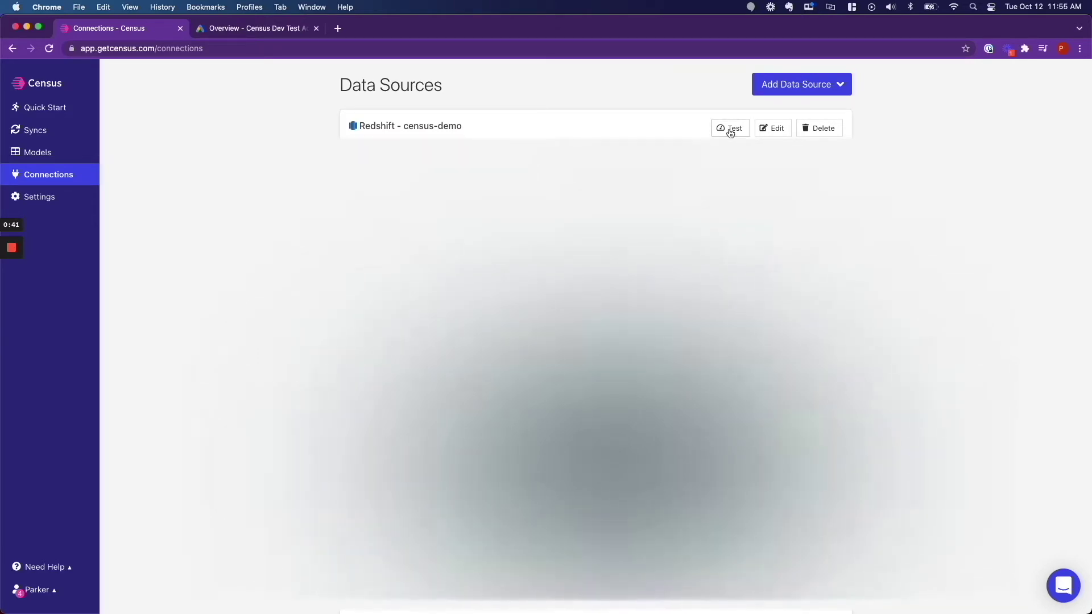
# Step: Choose Google Ads as a new service connection to start Google sign-in
pyautogui.moveTo(13, 248)
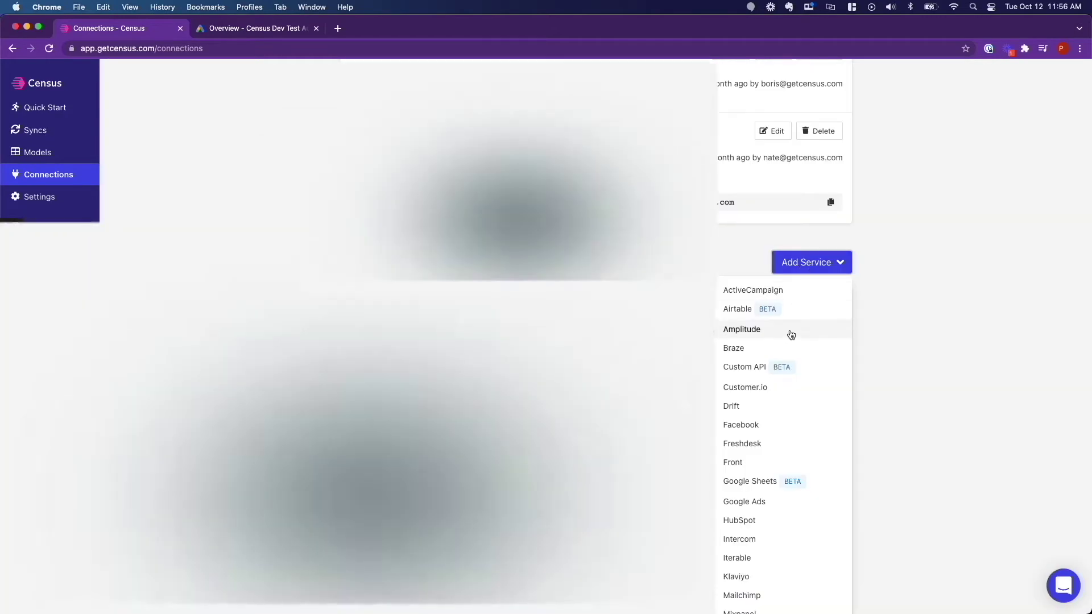
pyautogui.scroll(-2, 790, 336)
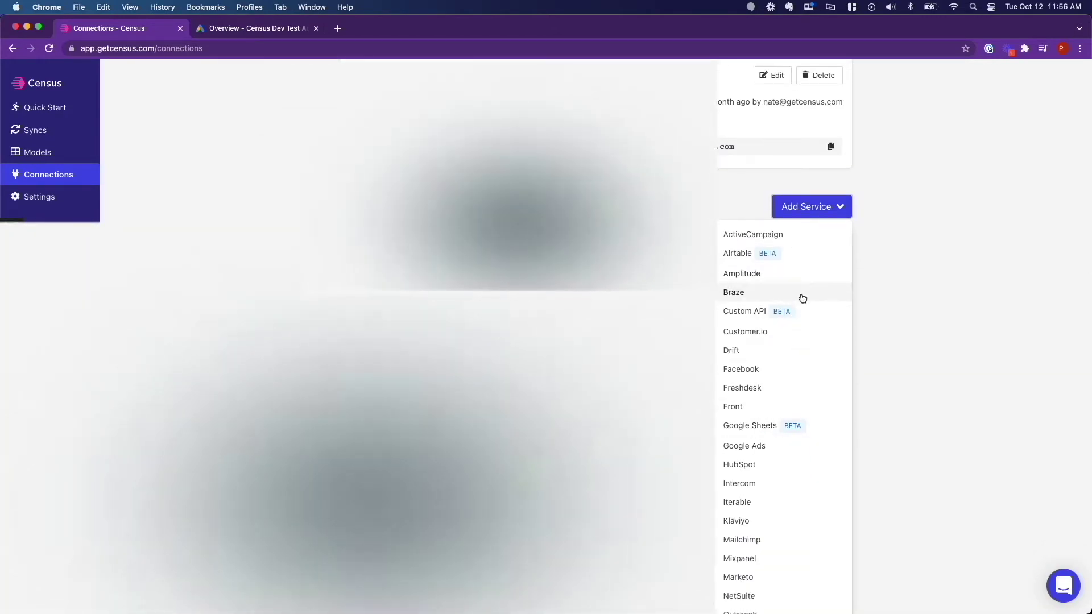
pyautogui.click(757, 447)
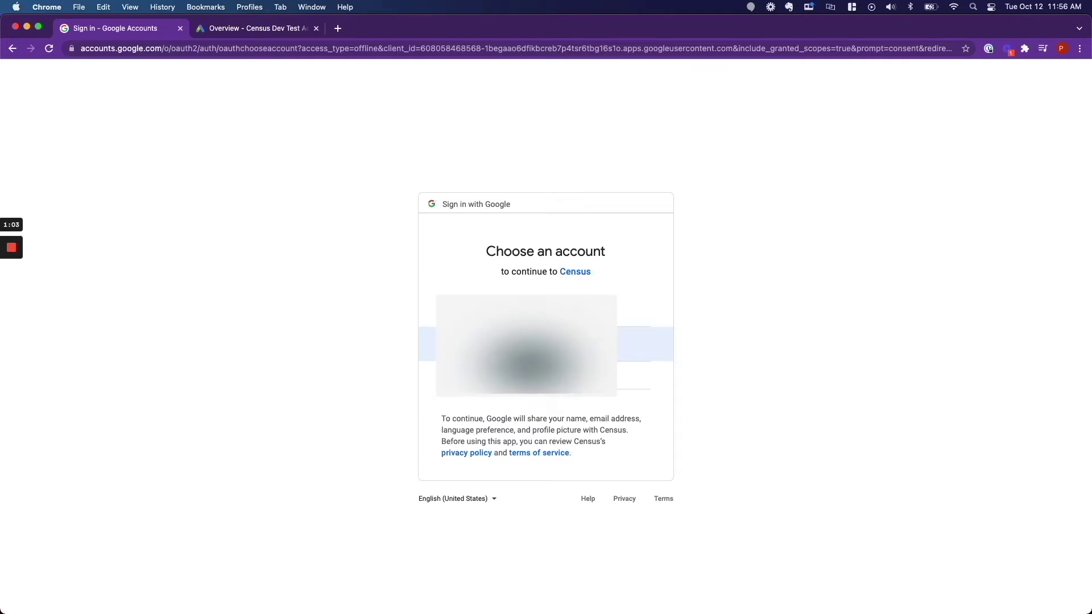
# Step: Sign in with the Google Ads account and grant Census the requested access
pyautogui.click(546, 344)
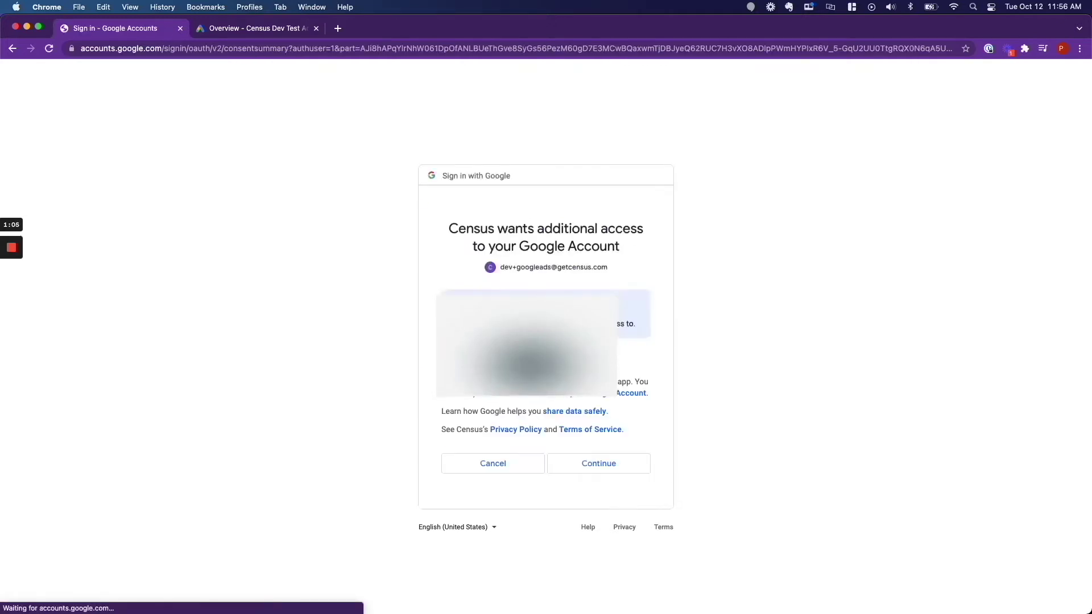
pyautogui.click(585, 461)
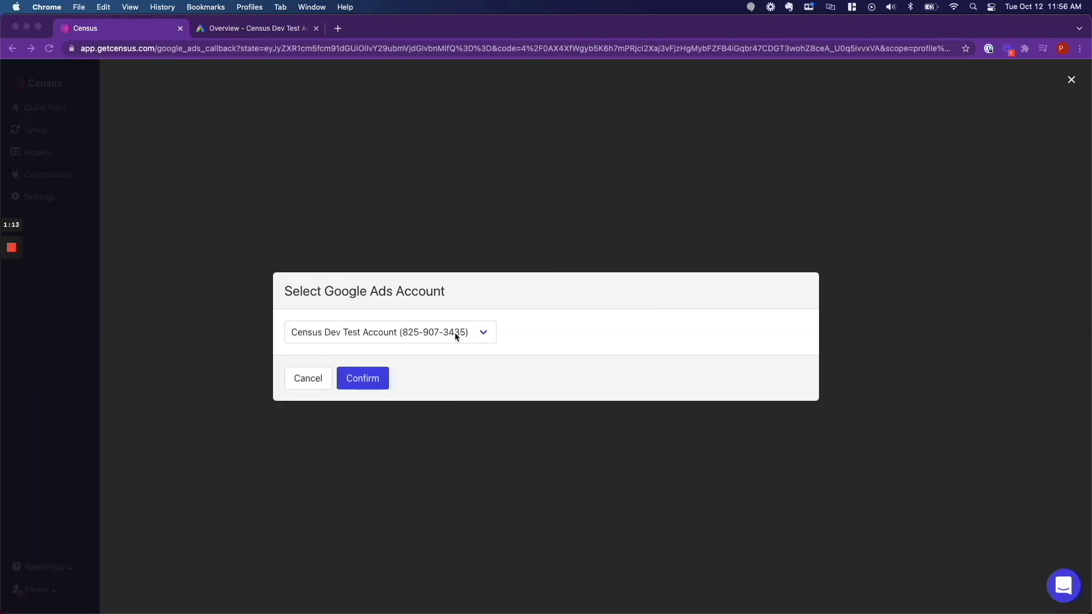
# Step: Select Census Dev Test Account as the Google Ads account to link
pyautogui.click(454, 331)
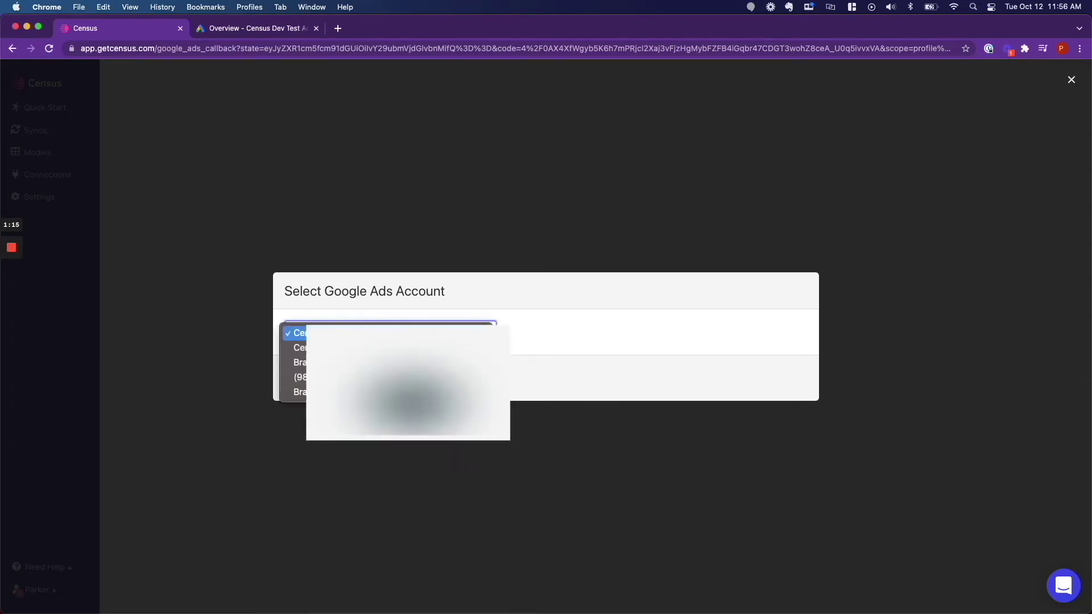
pyautogui.click(454, 333)
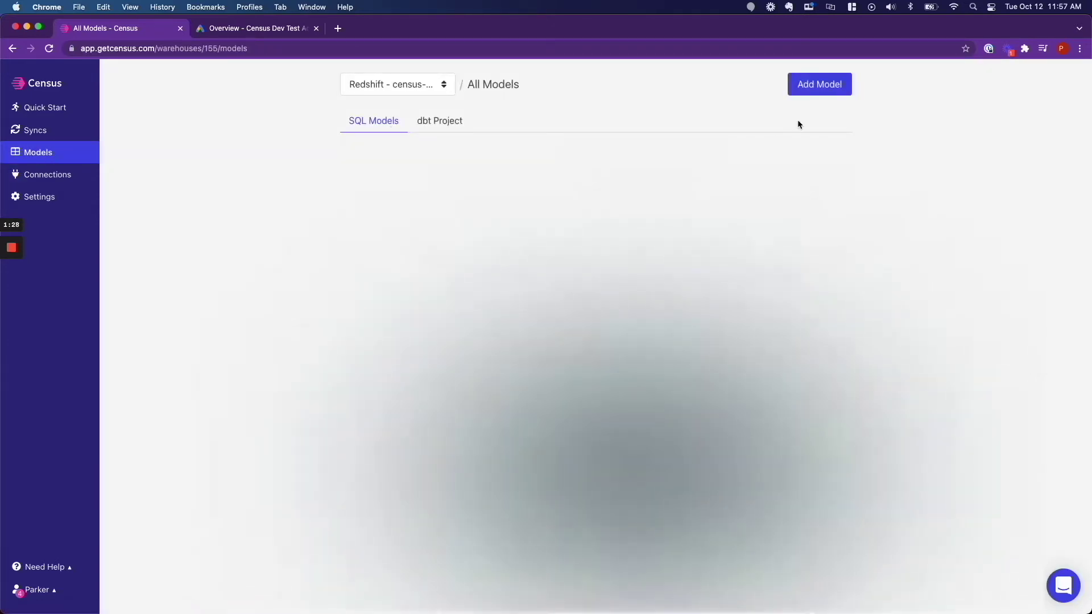
# Step: Add a model and paste a query selecting * from dbt_marker.users plus the census_google_ads_test list column
pyautogui.click(808, 91)
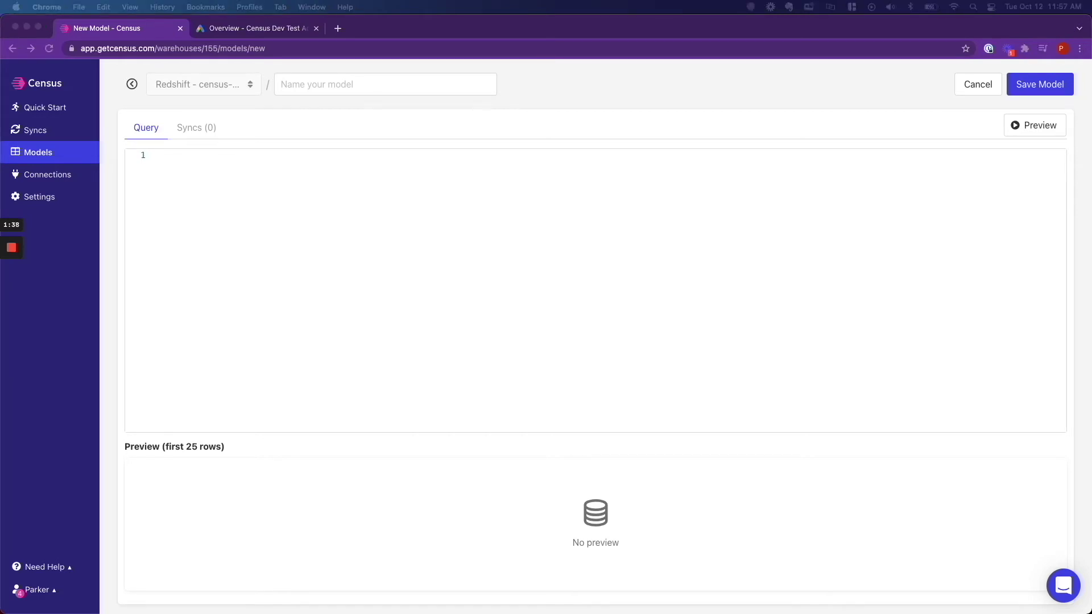
pyautogui.click(214, 232)
pyautogui.write('SELECT     *,     \'["Census + Google Ads Test"]\' AS census_google_ads_test FROM dbt_marker.users')
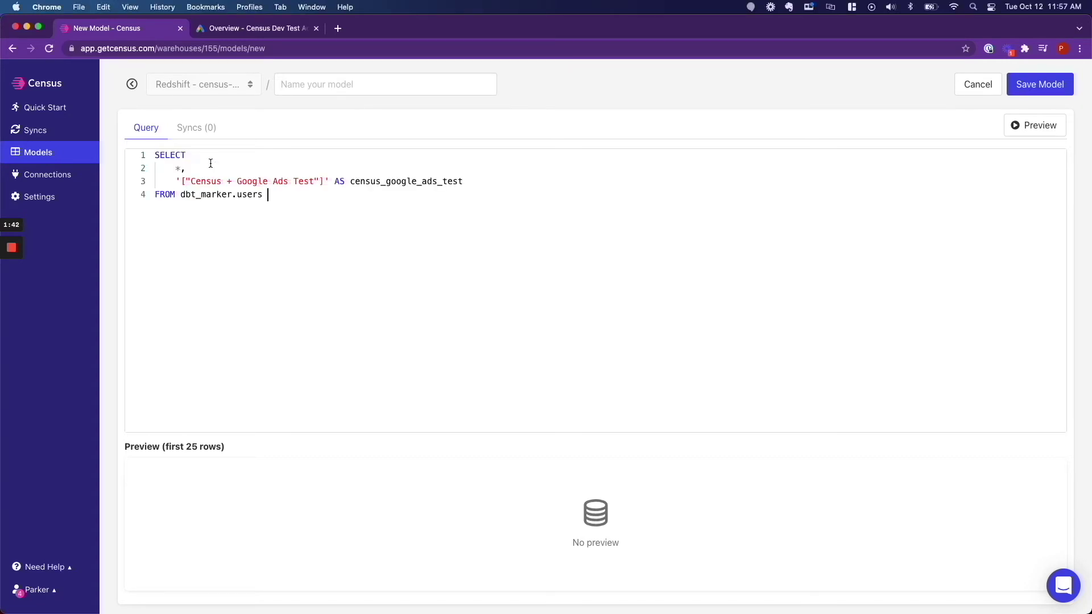
pyautogui.doubleClick(179, 168)
pyautogui.click(185, 169)
pyautogui.click(274, 201)
pyautogui.moveTo(178, 181); pyautogui.dragTo(323, 185)
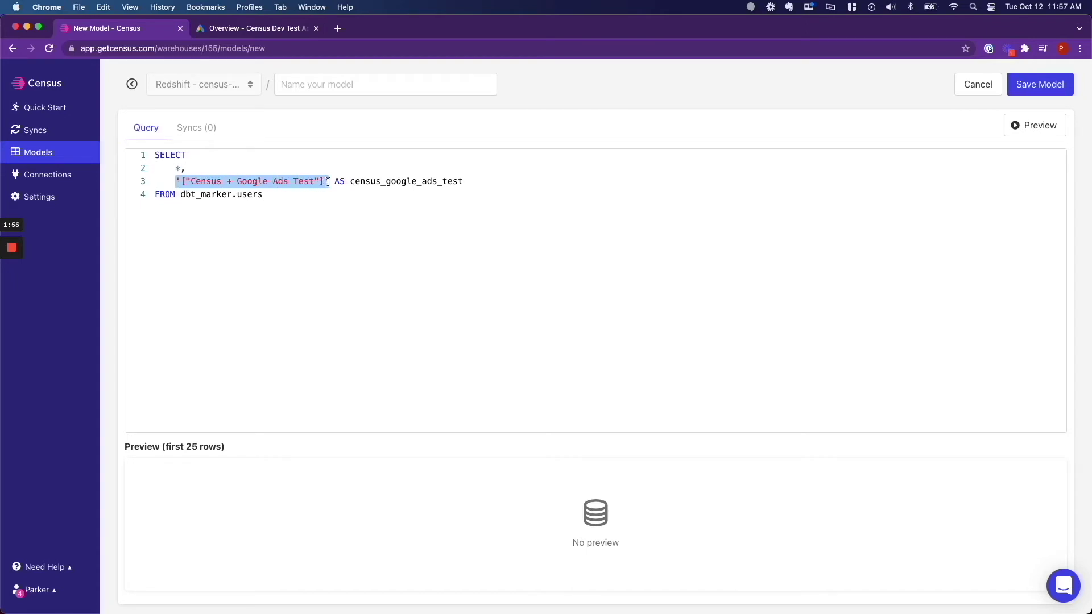
pyautogui.click(229, 173)
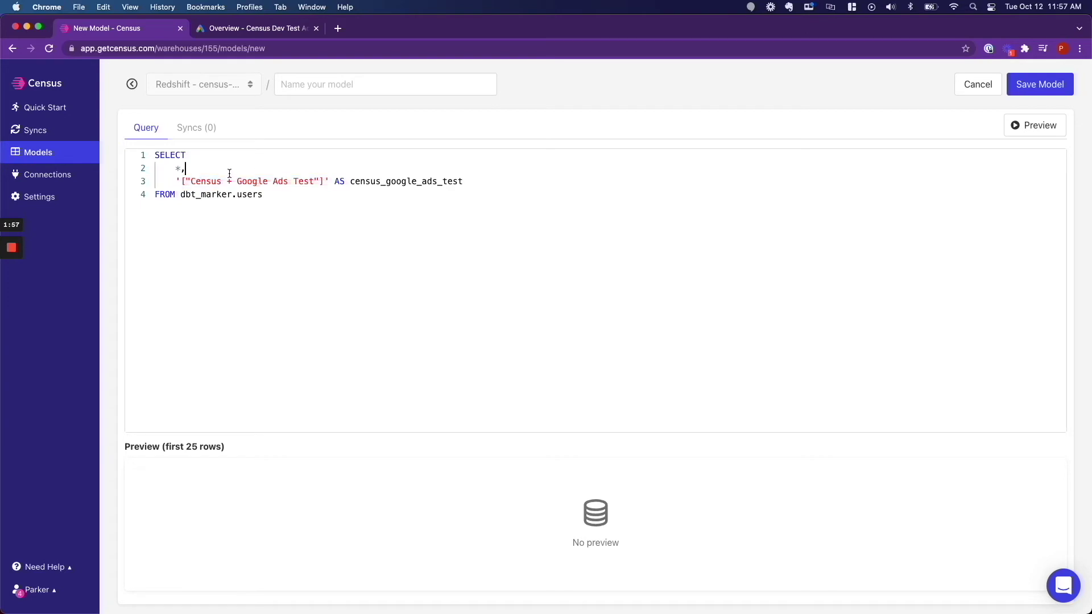
pyautogui.moveTo(177, 181); pyautogui.dragTo(321, 185)
pyautogui.press('super+c')
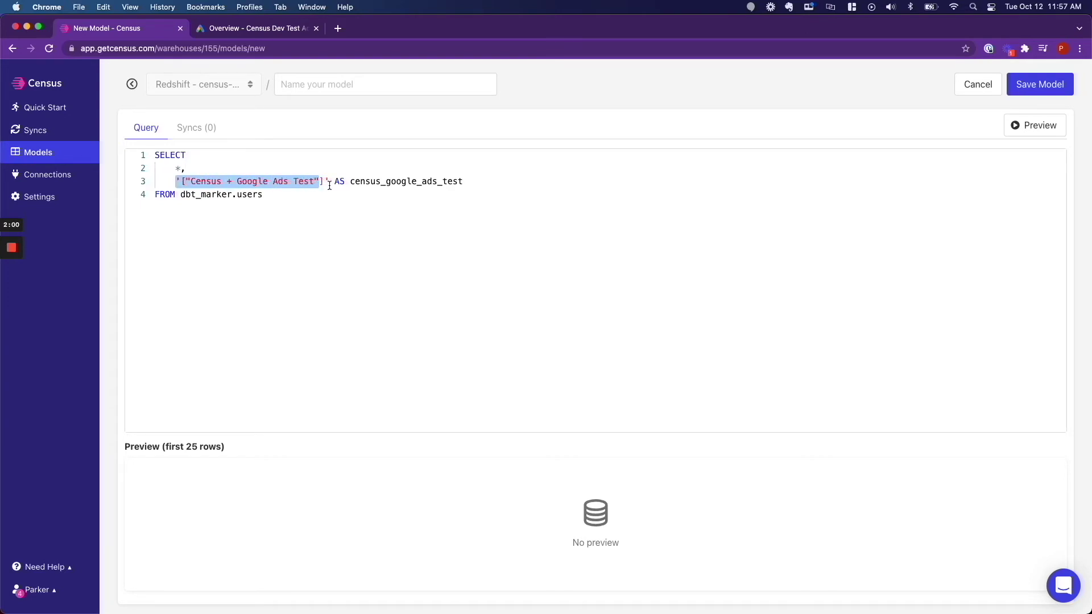
pyautogui.click(329, 186)
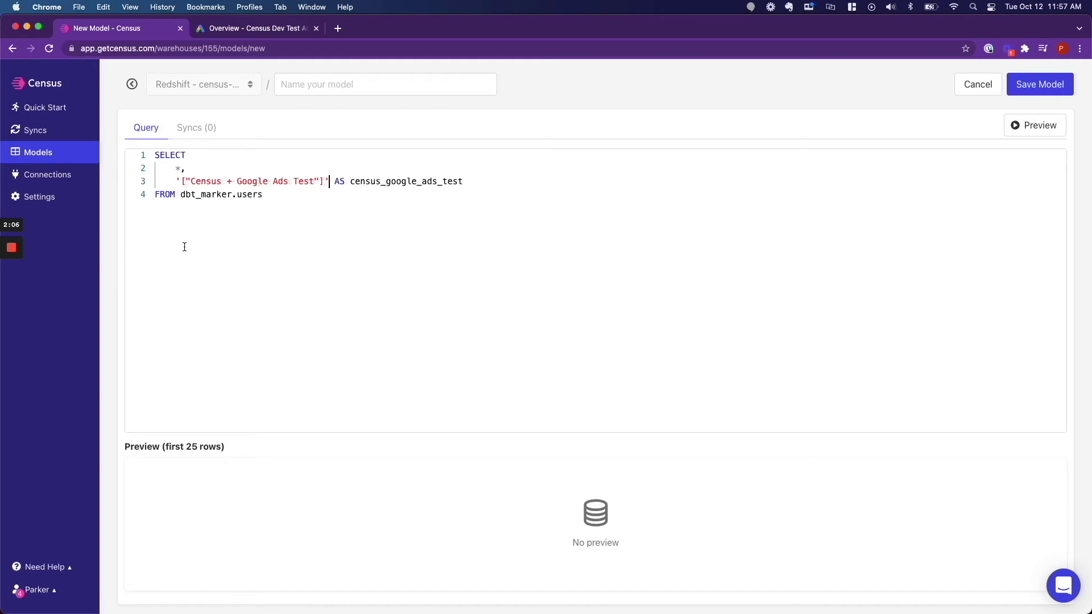
# Step: Confirm the Census + Google Ads Test customer list exists in Google Ads Audience manager
pyautogui.click(271, 29)
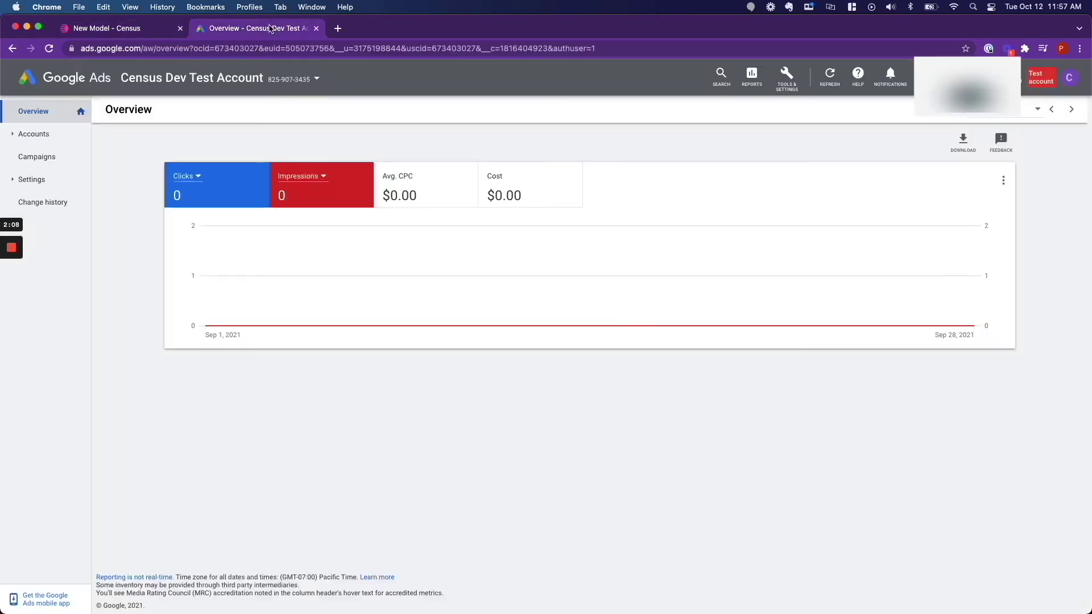
pyautogui.click(786, 79)
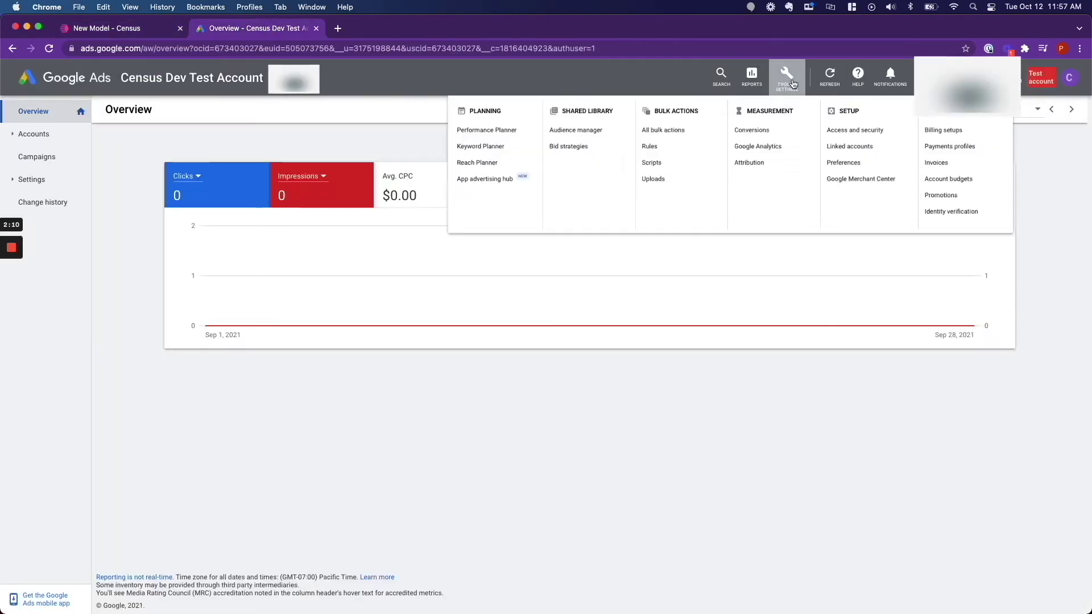
pyautogui.click(477, 140)
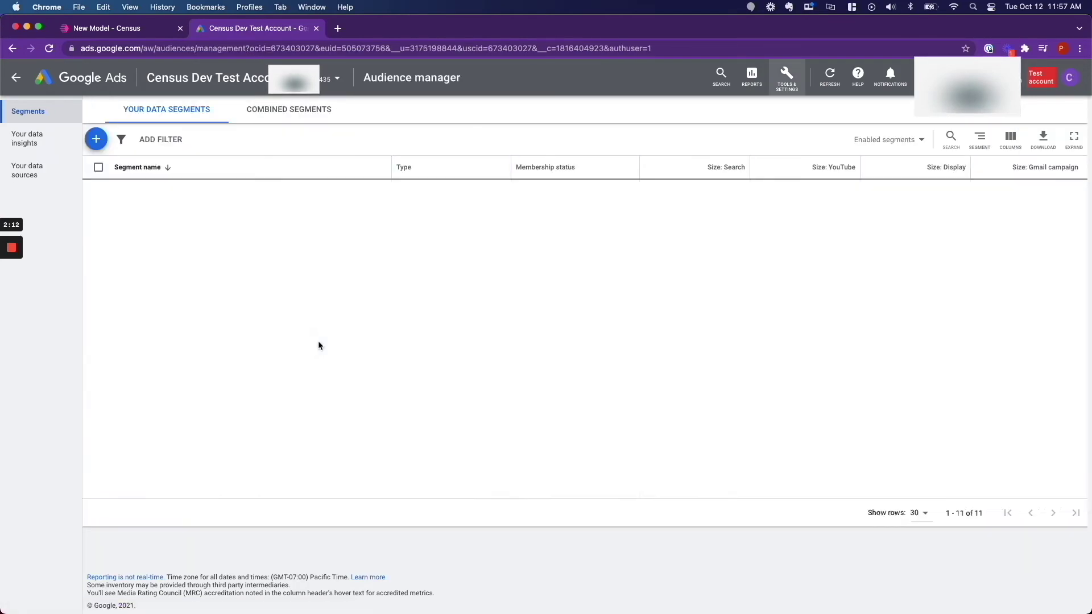
pyautogui.moveTo(154, 487)
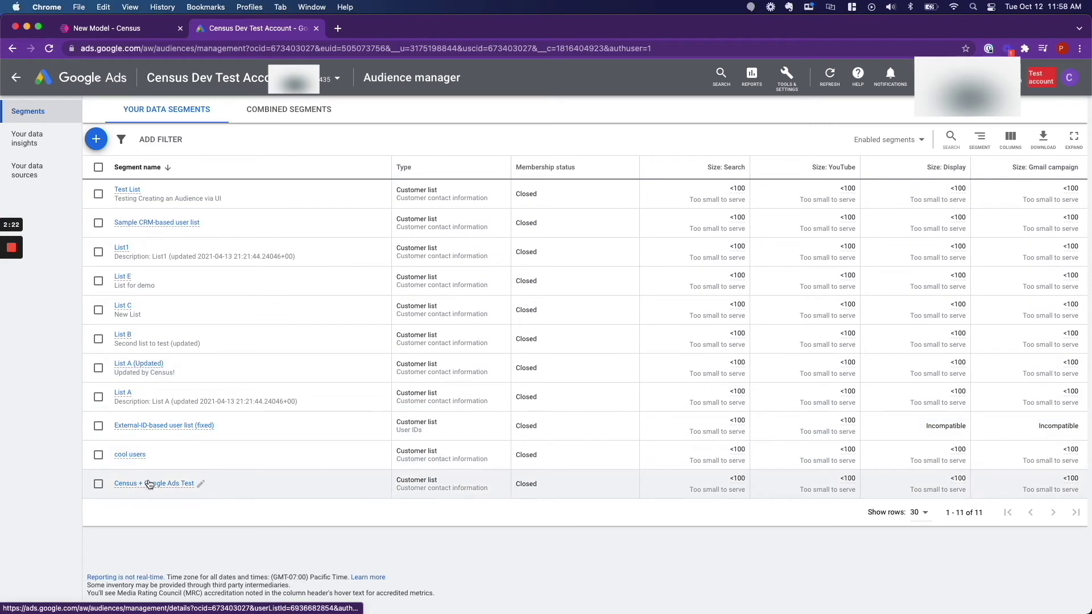
pyautogui.click(123, 28)
# Step: Preview the new model query's results
pyautogui.click(263, 181)
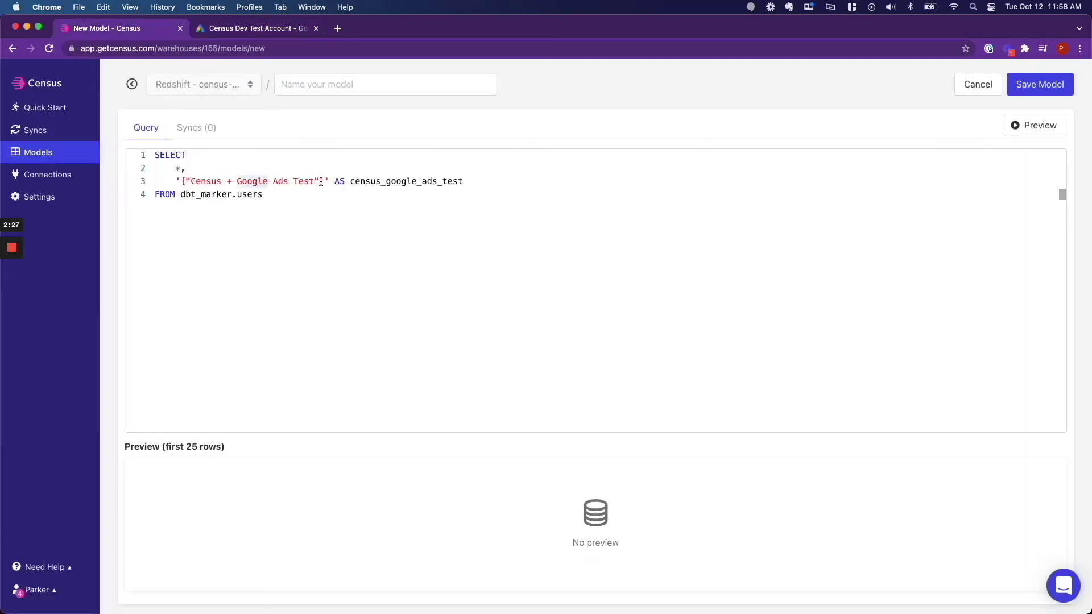
pyautogui.click(320, 182)
pyautogui.click(1035, 124)
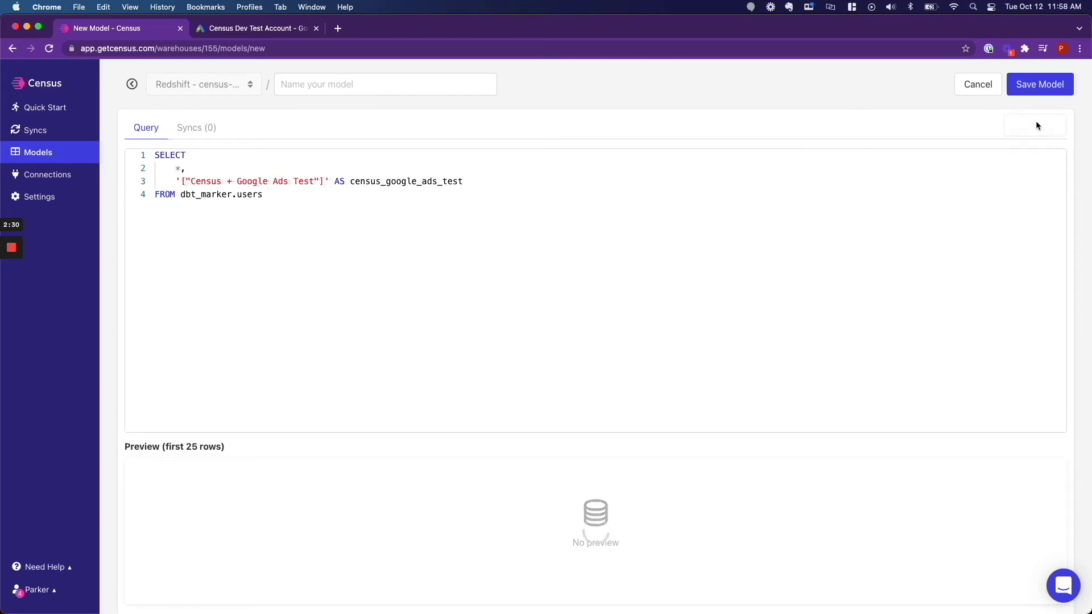
pyautogui.moveTo(12, 247)
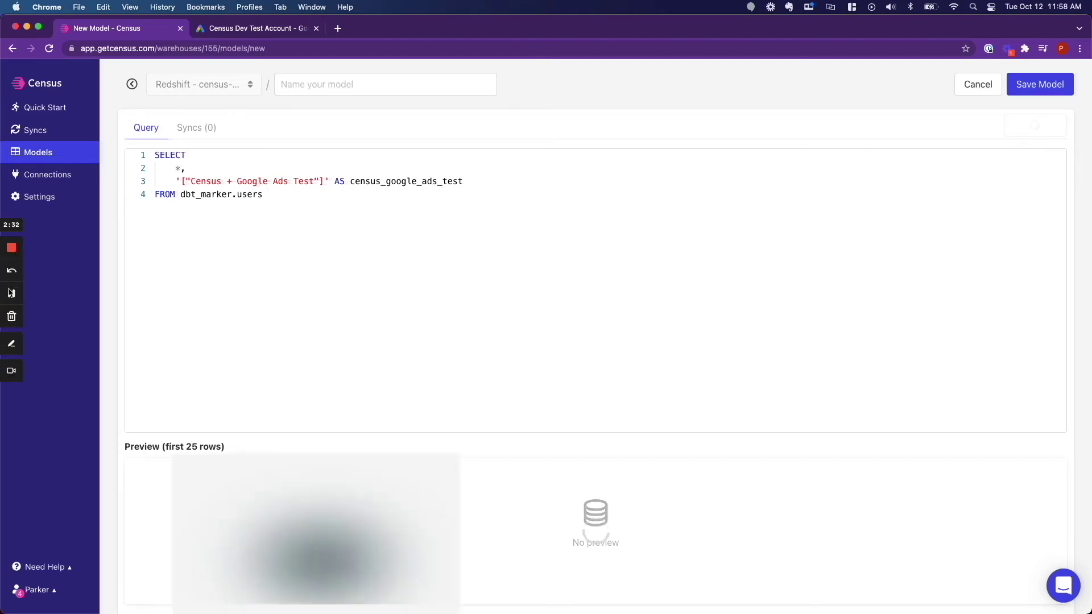
pyautogui.click(11, 293)
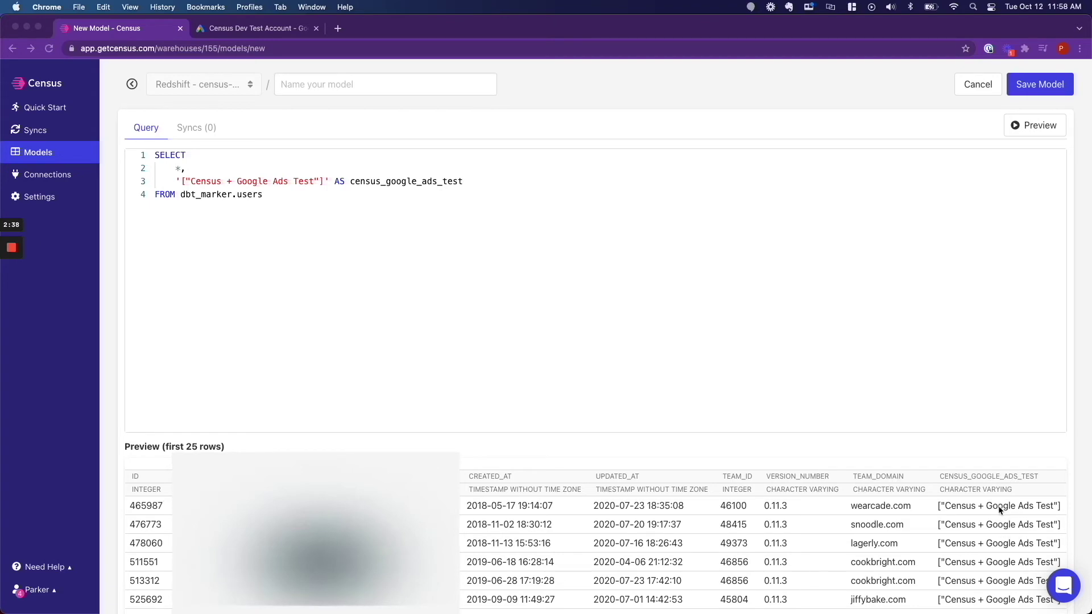
pyautogui.click(296, 194)
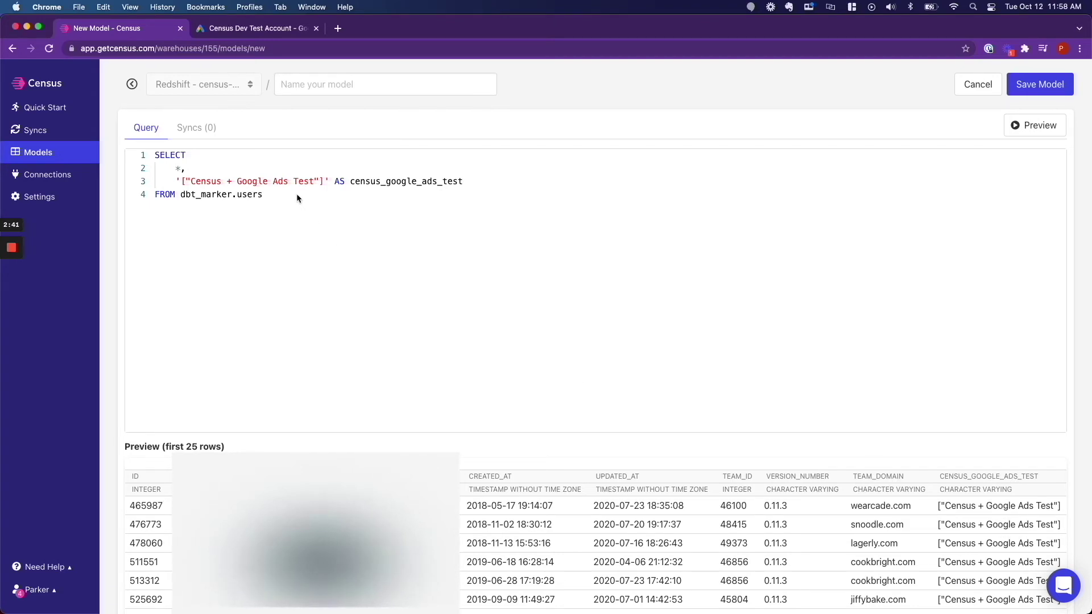
# Step: Save the model as 'Census + Google Ads Test' and start a new sync from Syncs
pyautogui.click(1041, 90)
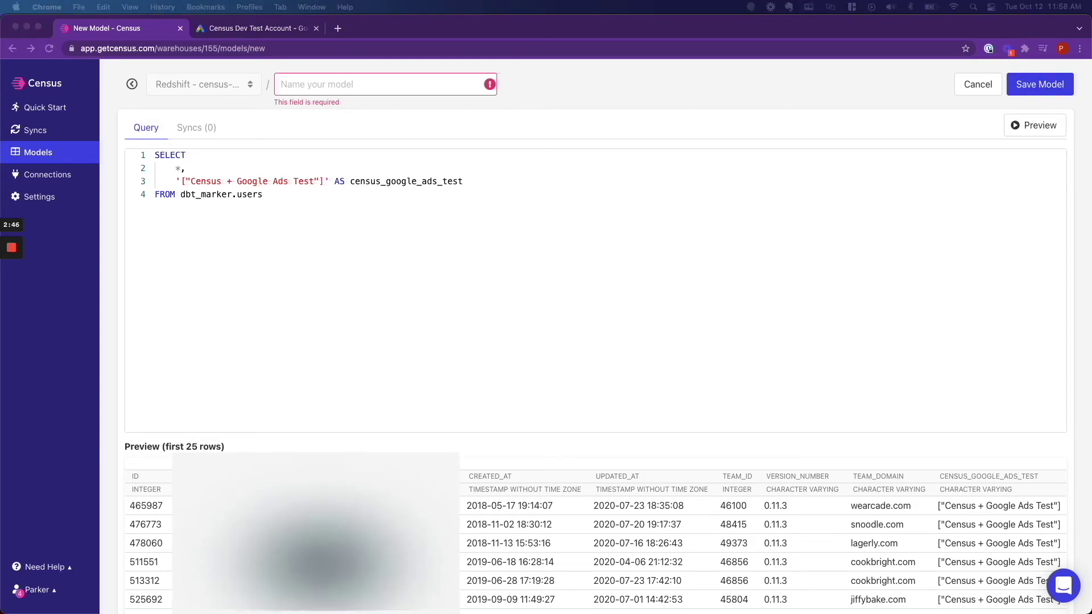
pyautogui.click(335, 93)
pyautogui.press('super+v')
pyautogui.click(1041, 85)
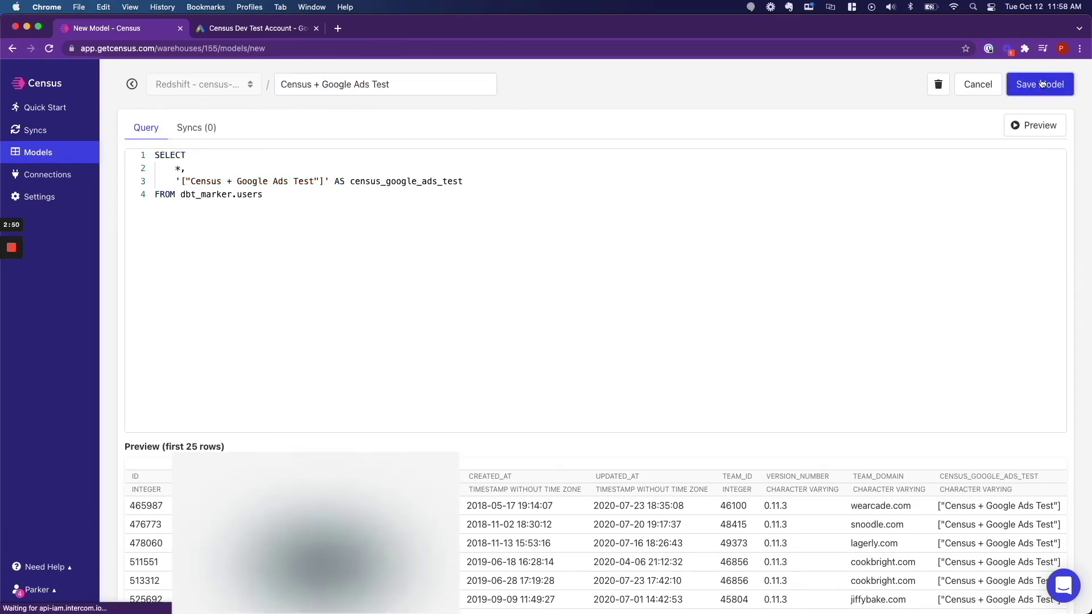
pyautogui.moveTo(13, 248)
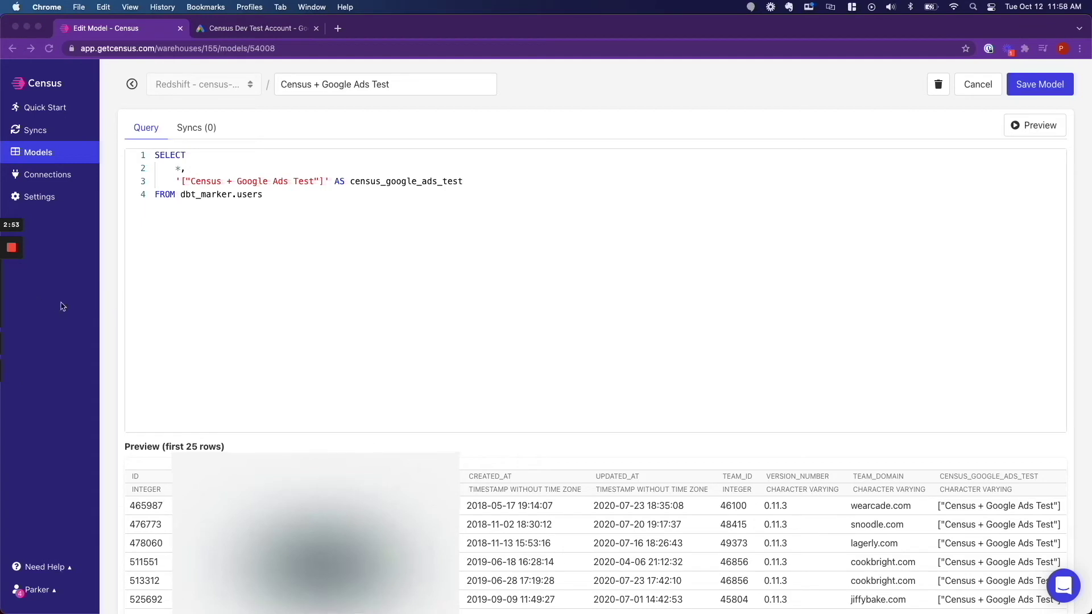
pyautogui.click(36, 131)
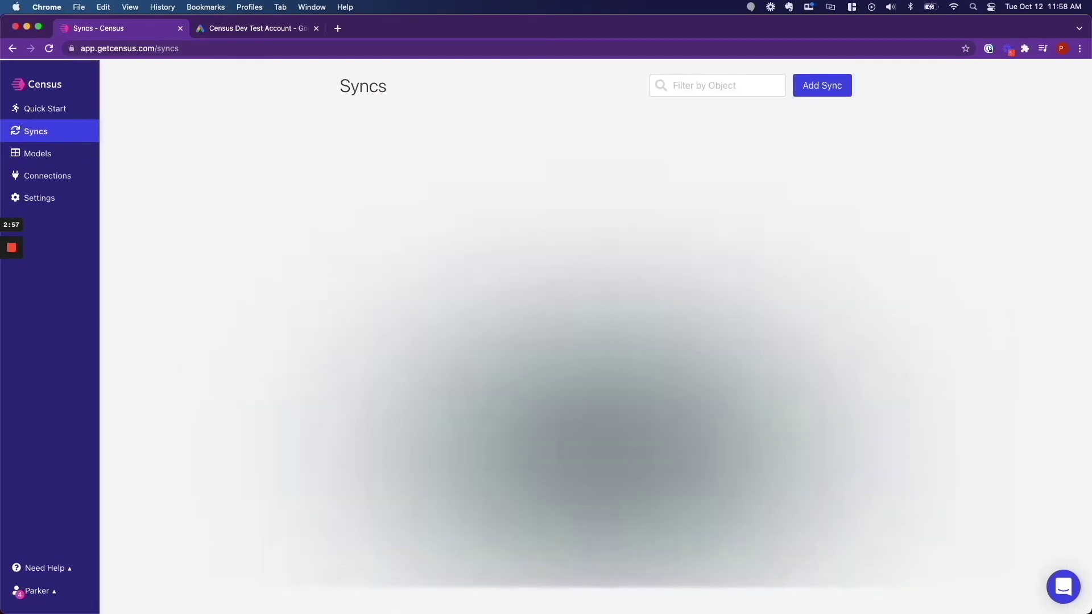
pyautogui.click(830, 90)
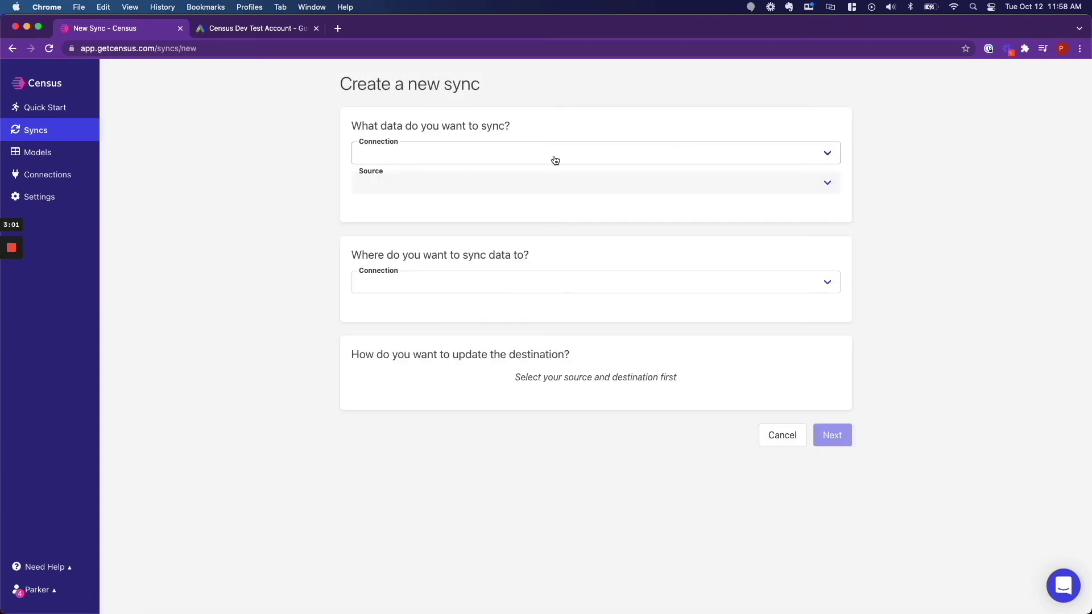
# Step: Set the sync source to Redshift – census-demo with the Census + Google Ads Test model
pyautogui.click(491, 157)
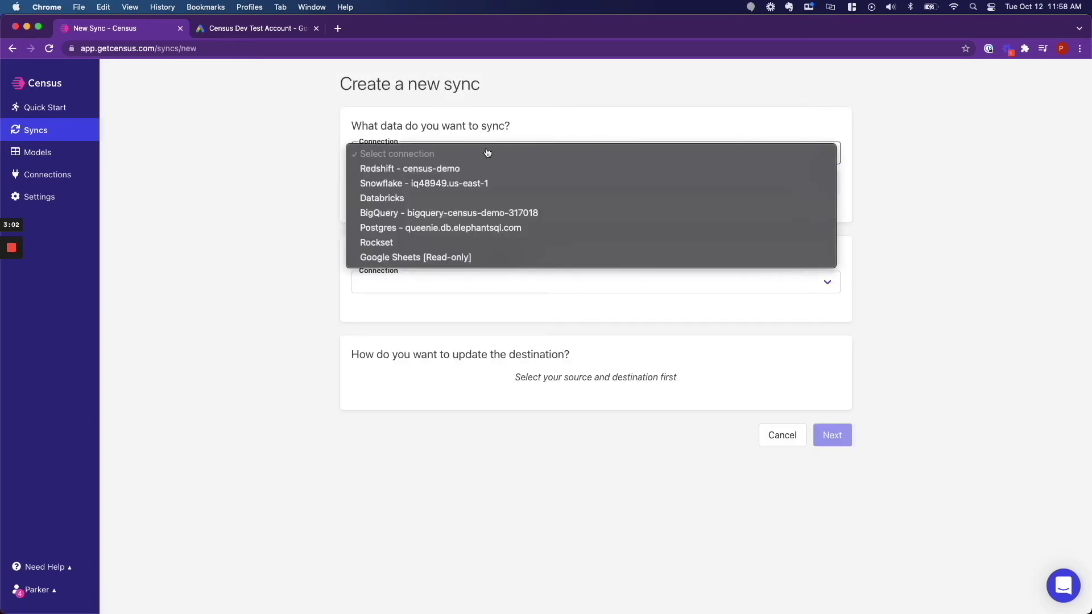
pyautogui.click(436, 169)
pyautogui.click(423, 182)
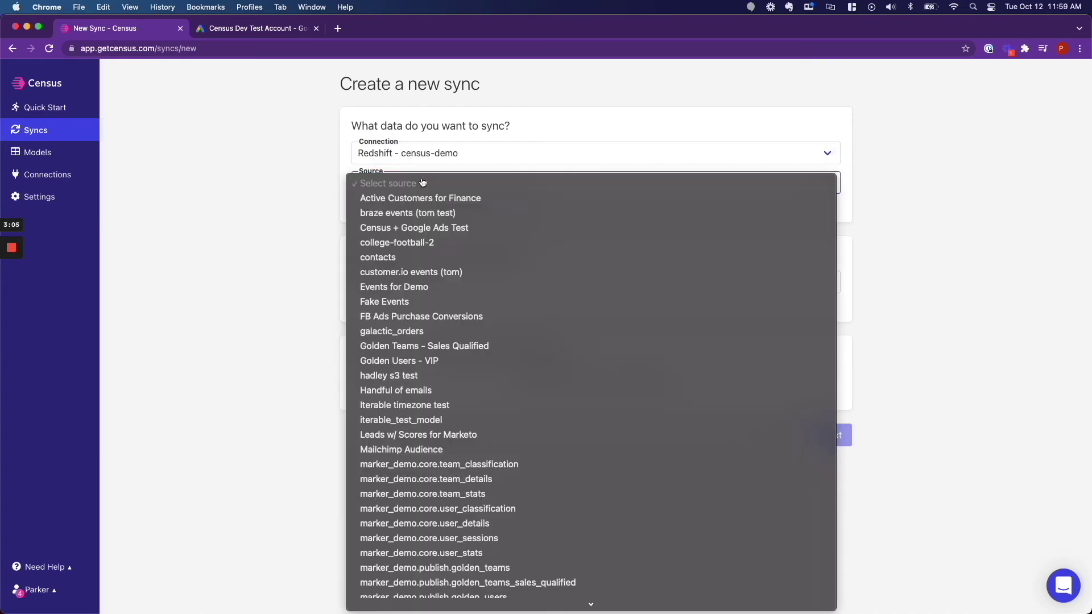
pyautogui.scroll(-1, 416, 213)
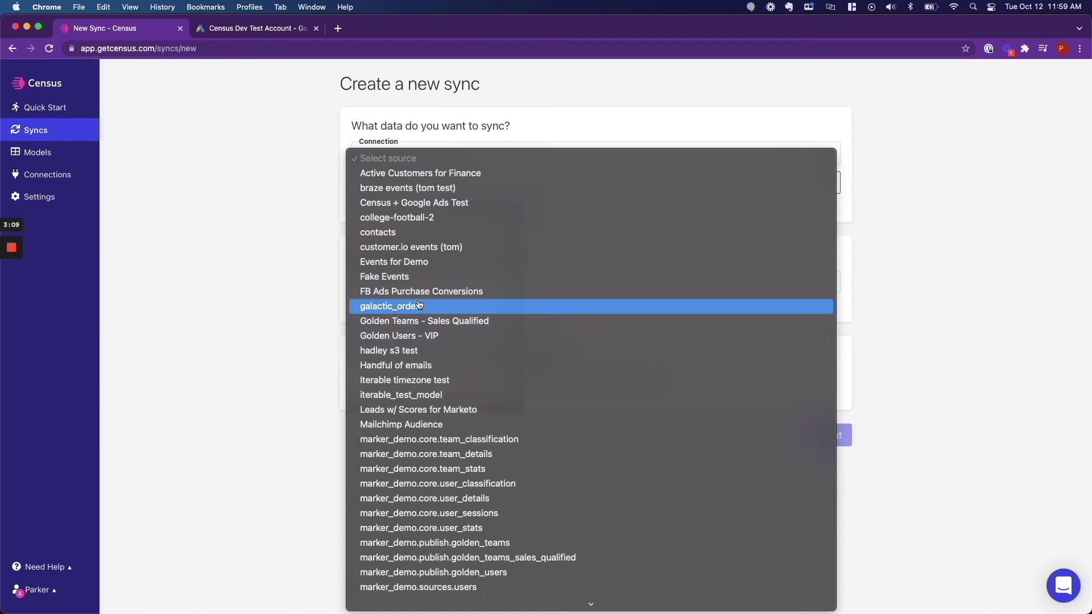
pyautogui.scroll(-5, 417, 301)
pyautogui.scroll(3, 420, 301)
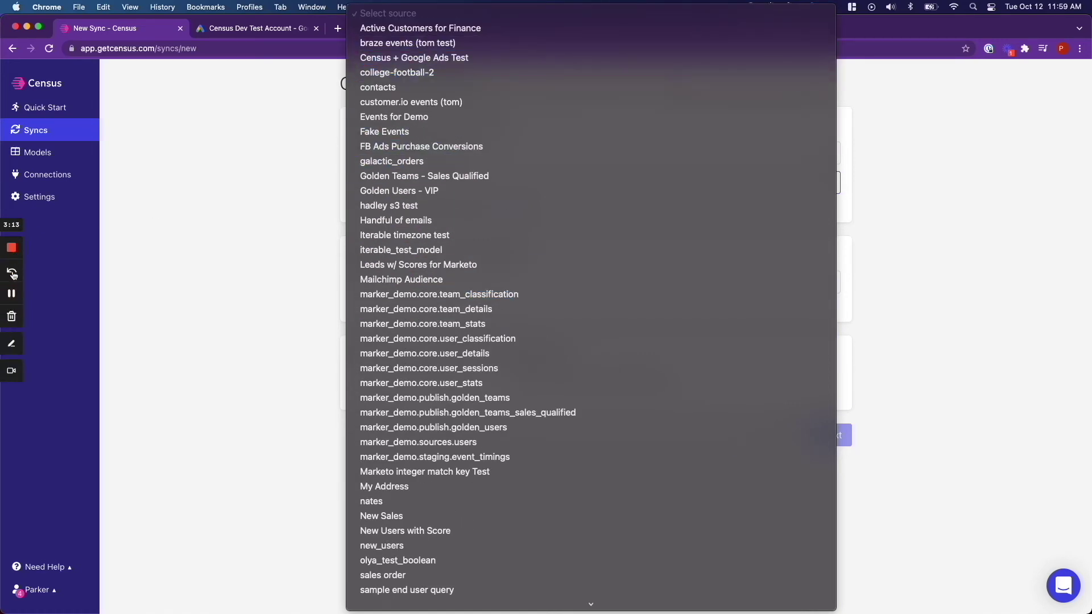
pyautogui.click(9, 297)
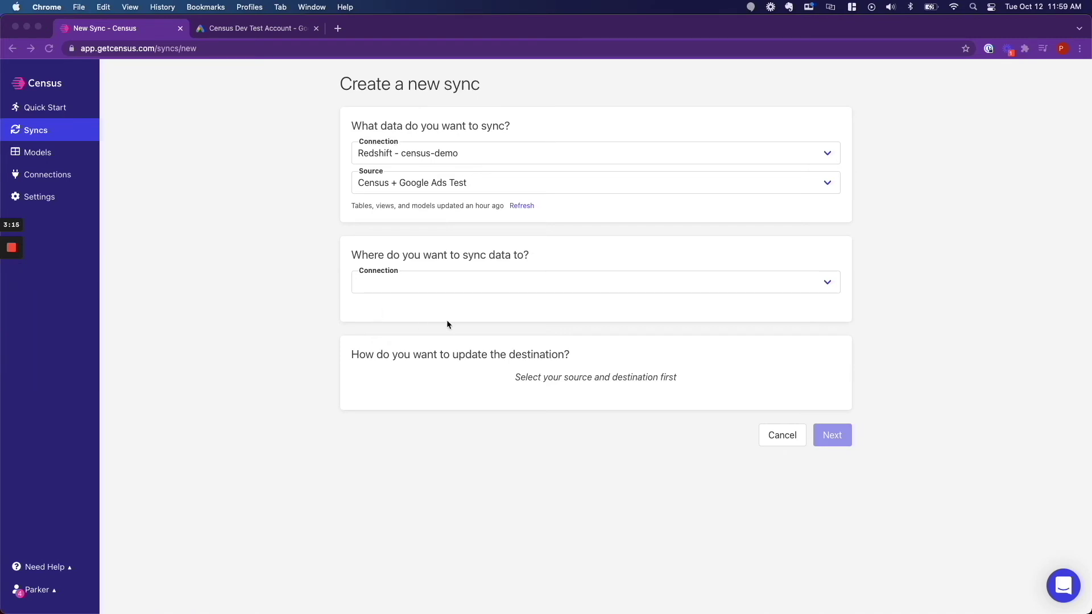
# Step: Set the sync destination to the Google Ads connection
pyautogui.click(482, 282)
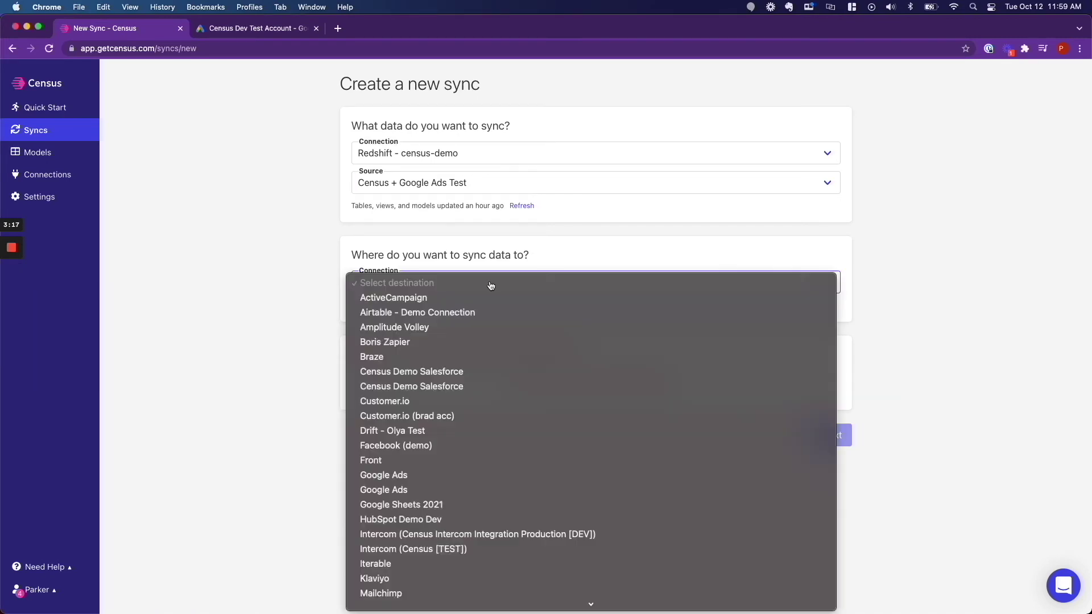
pyautogui.scroll(-2, 449, 379)
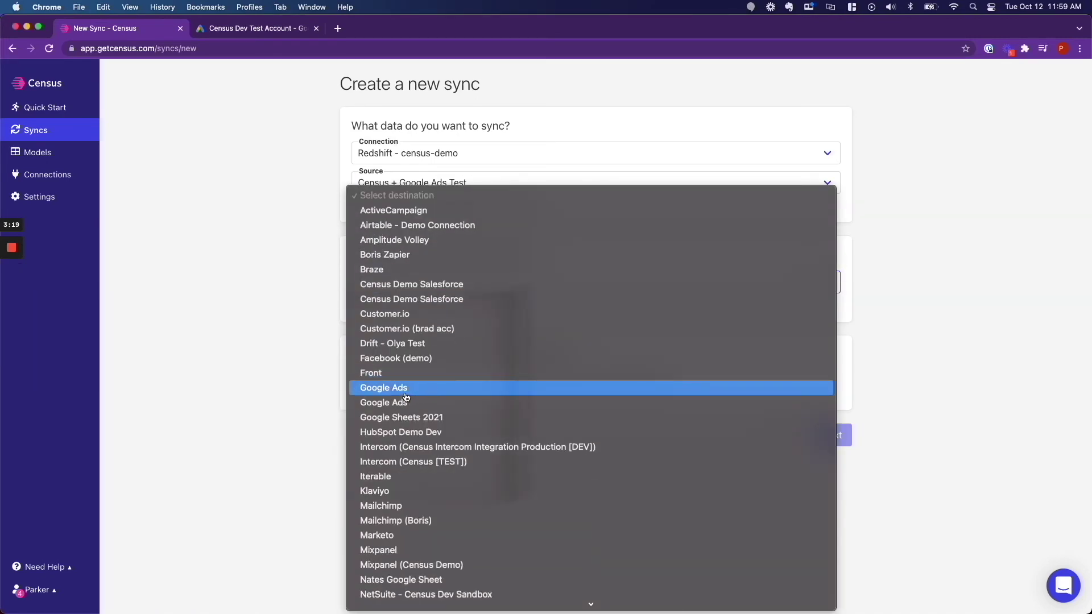
pyautogui.click(406, 401)
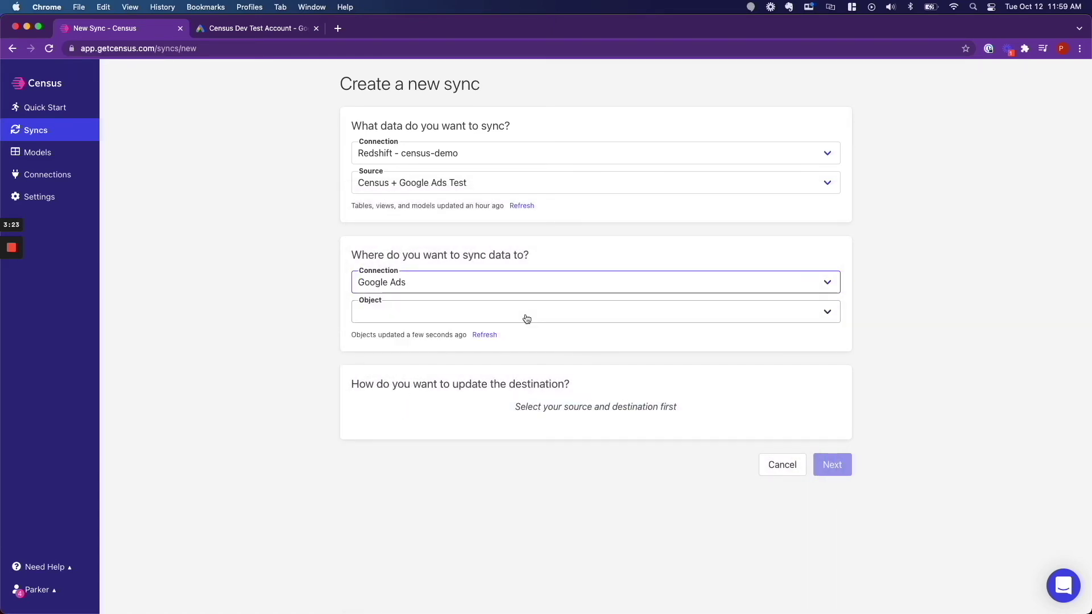
pyautogui.click(527, 319)
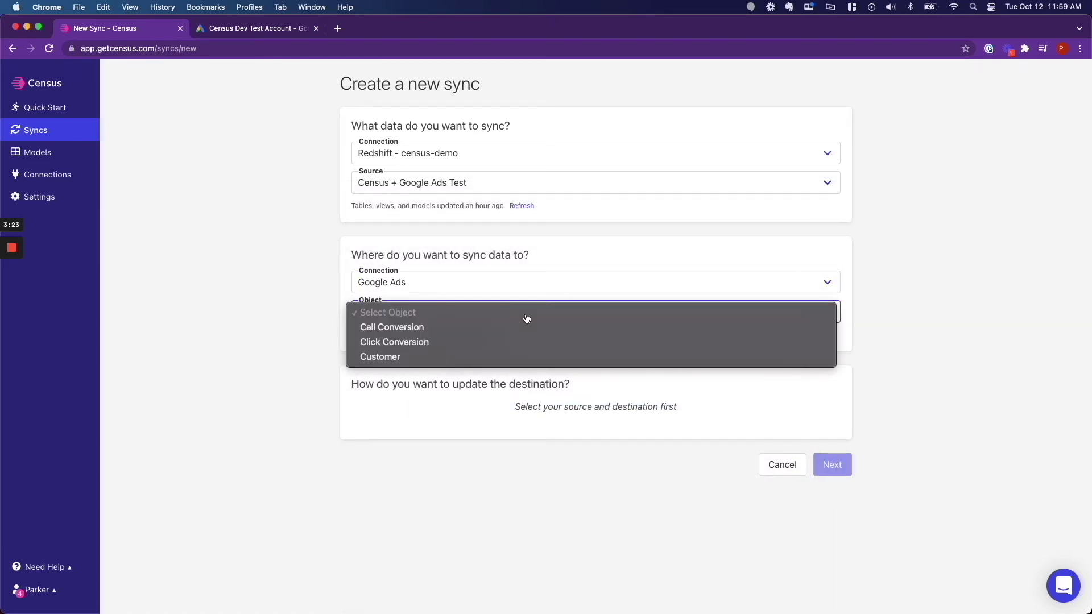
# Step: Target the Google Ads Customer object with the Update or Create mode
pyautogui.click(381, 356)
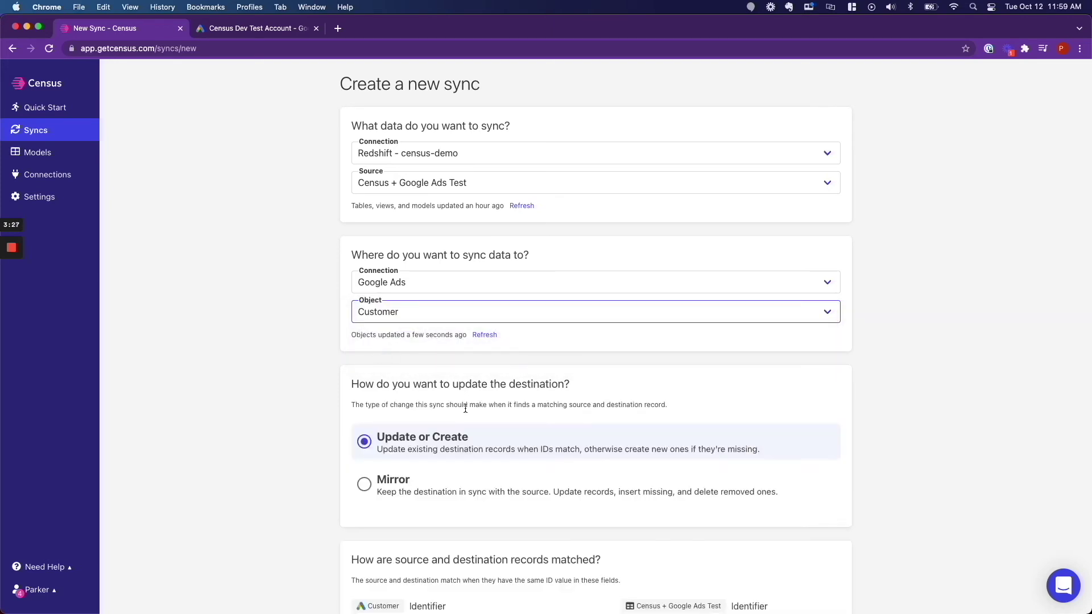
pyautogui.scroll(-3, 465, 408)
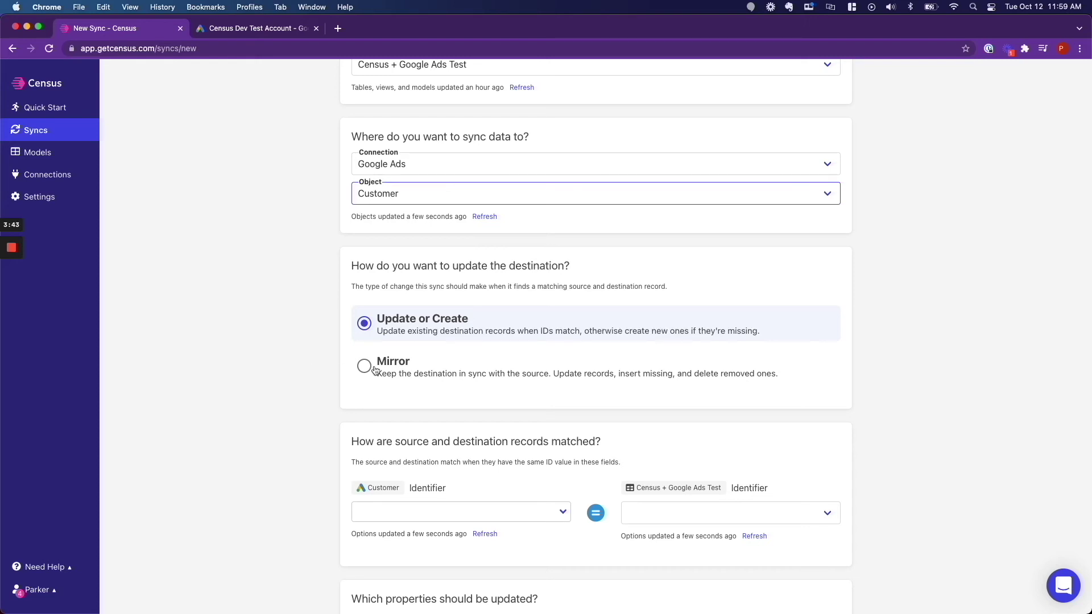
pyautogui.scroll(-3, 490, 448)
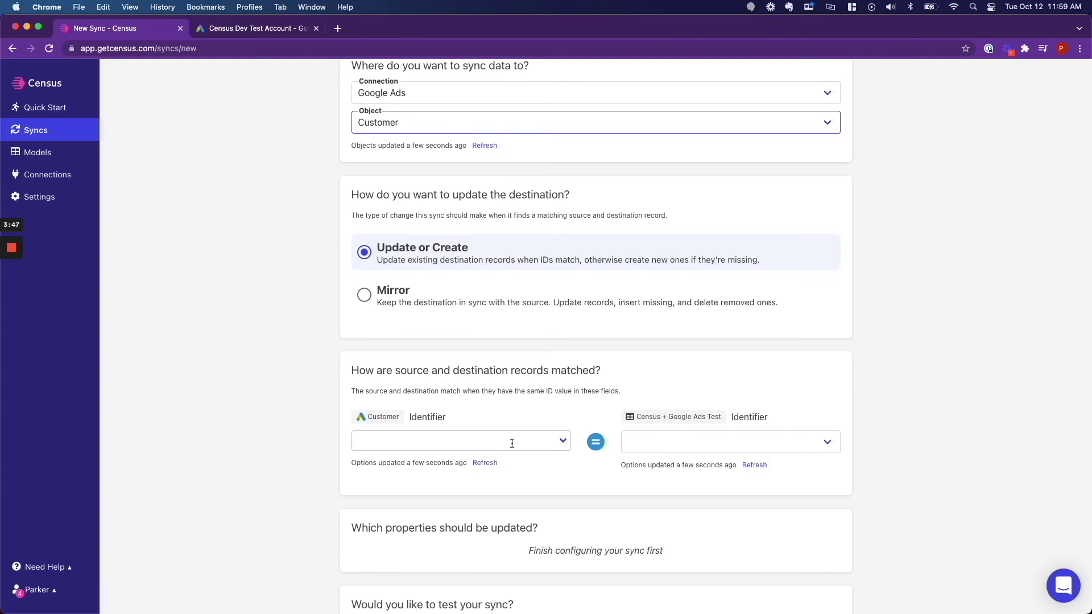
# Step: Match records on the Google Ads Email identifier using the model's email column
pyautogui.click(522, 443)
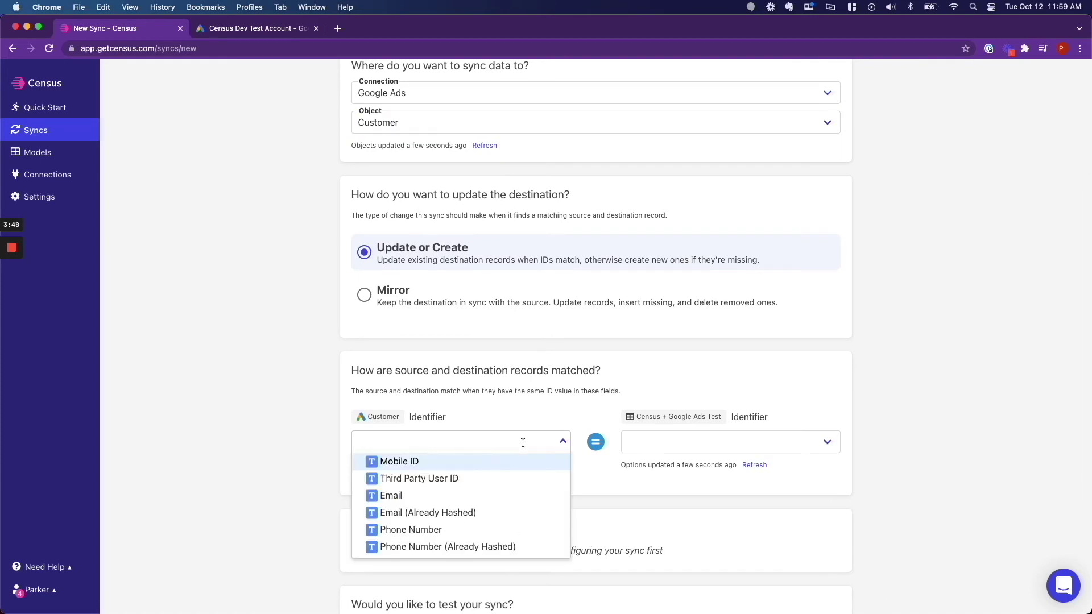
pyautogui.click(416, 496)
pyautogui.click(688, 443)
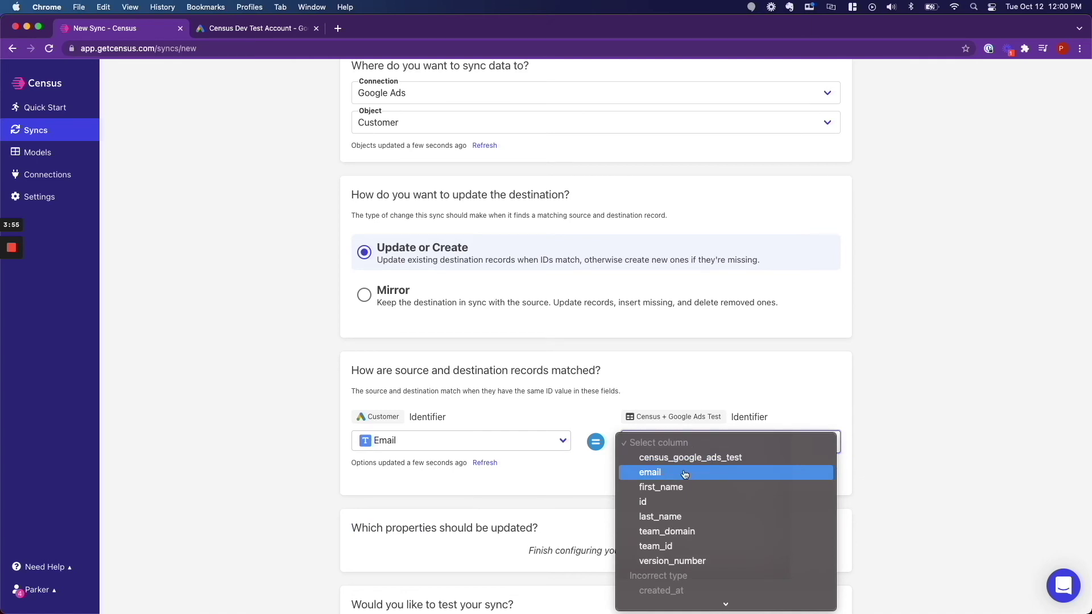
pyautogui.click(685, 474)
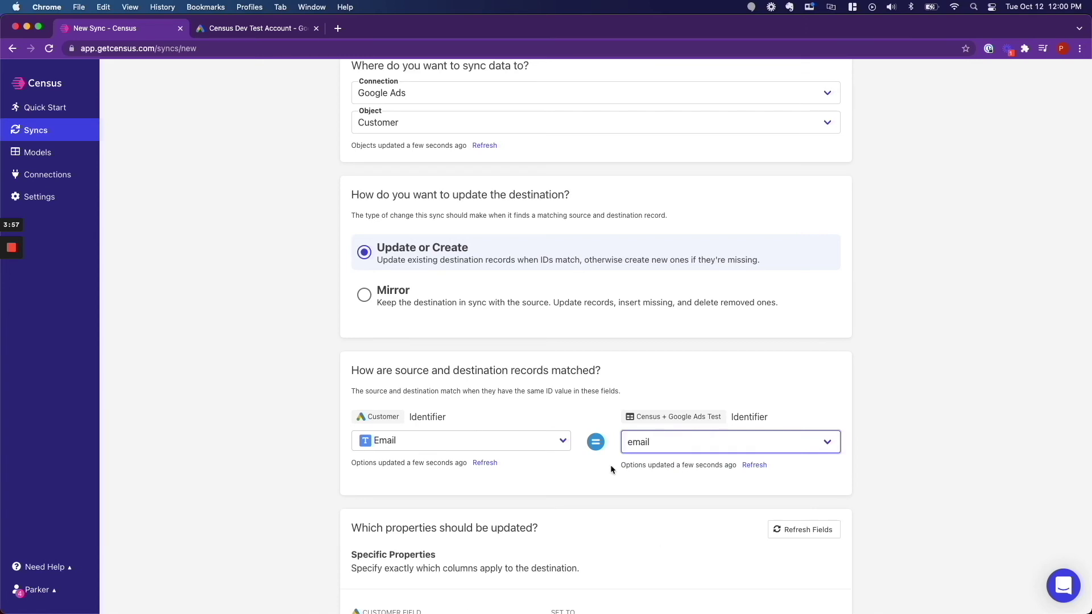
pyautogui.scroll(-2, 610, 465)
pyautogui.scroll(-4, 620, 387)
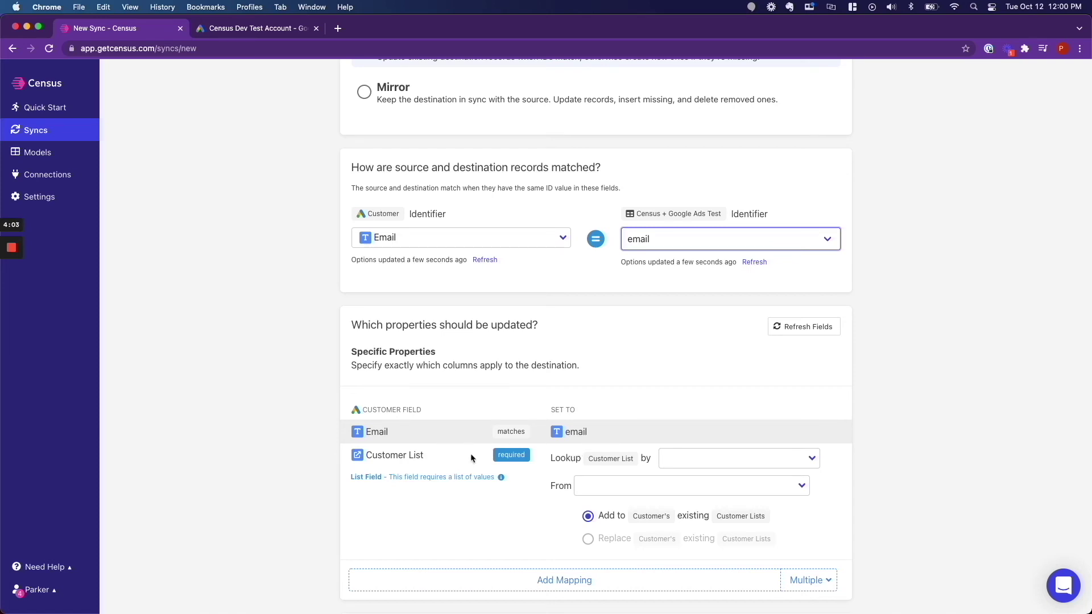
# Step: Map Customer List, looked up by Name, from the census_google_ads_test column
pyautogui.click(724, 455)
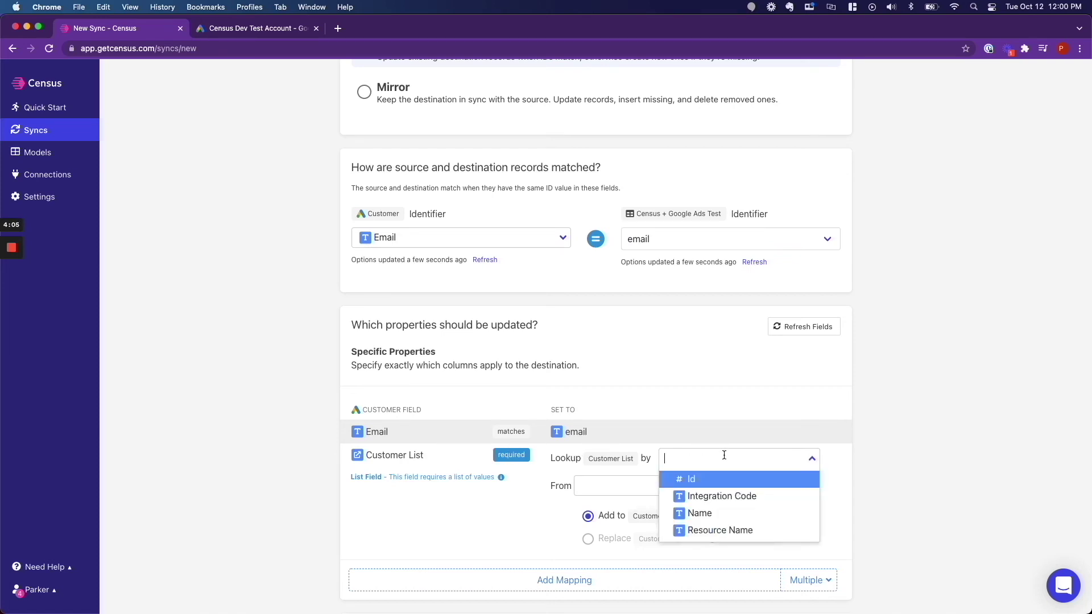
pyautogui.click(700, 512)
pyautogui.click(701, 489)
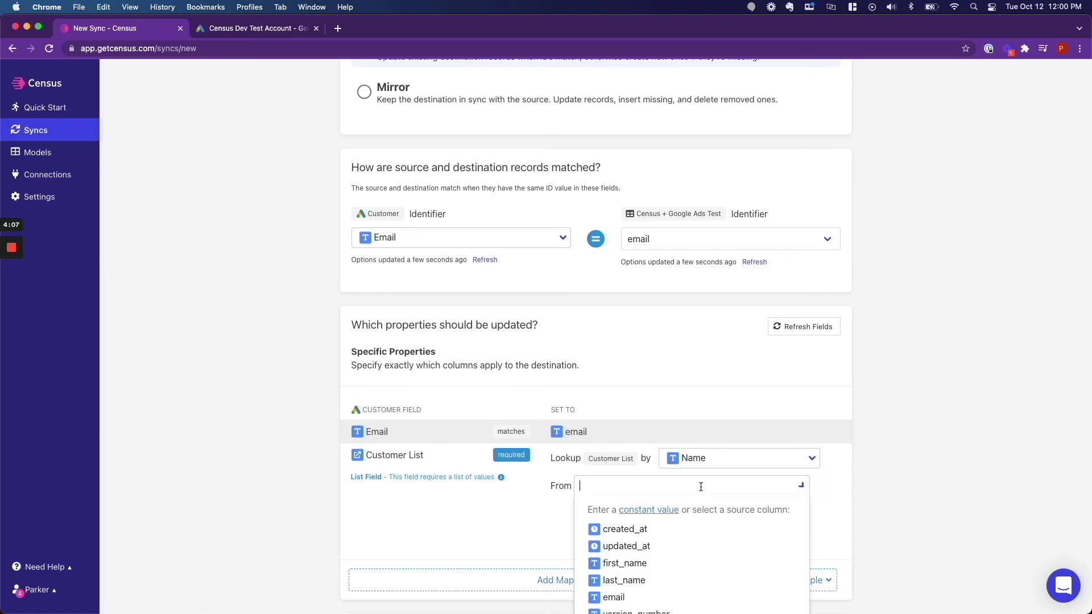
pyautogui.scroll(-3, 657, 574)
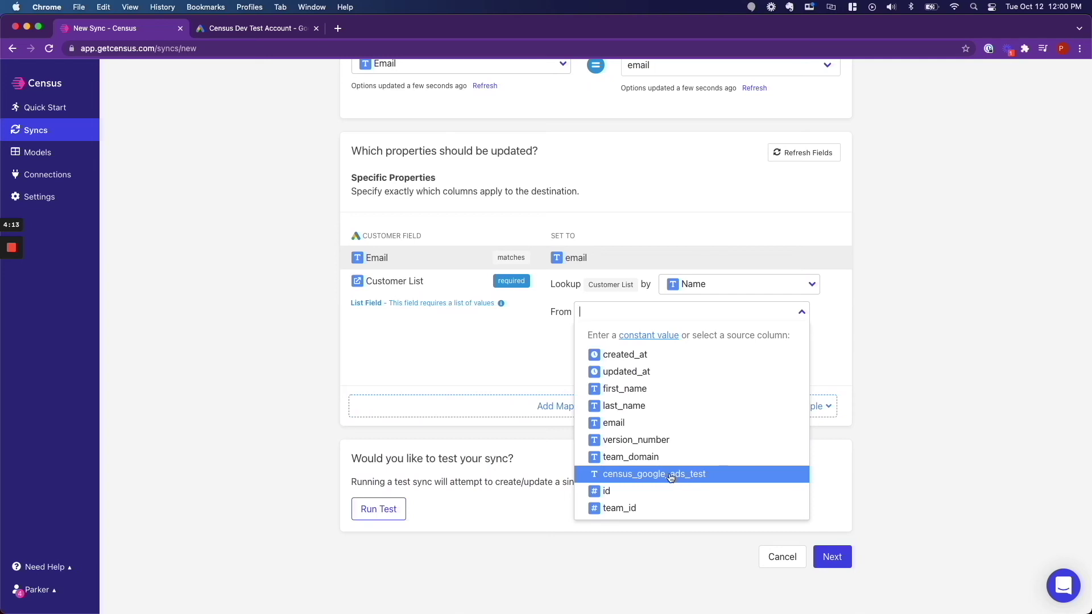
pyautogui.click(670, 477)
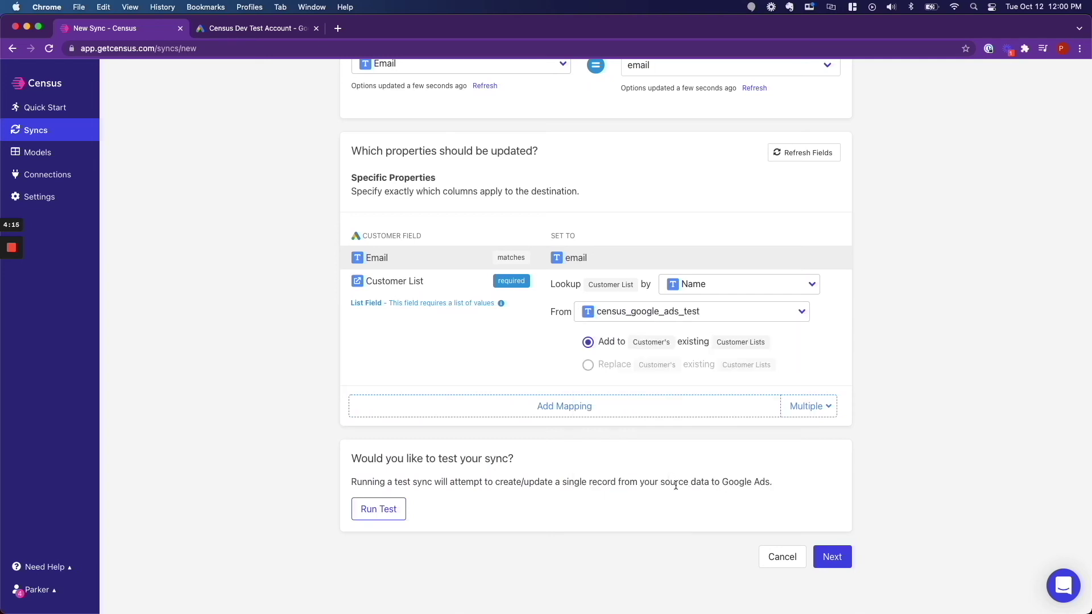
pyautogui.scroll(-1, 609, 419)
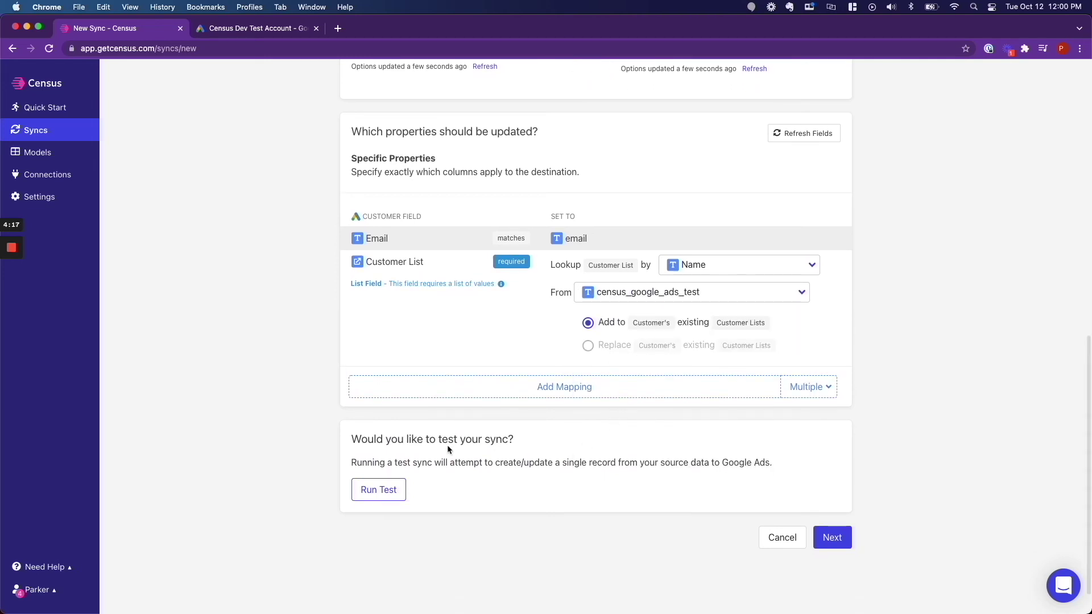
# Step: Run a one-record test sync into Google Ads and review the data sent
pyautogui.click(379, 489)
pyautogui.click(620, 383)
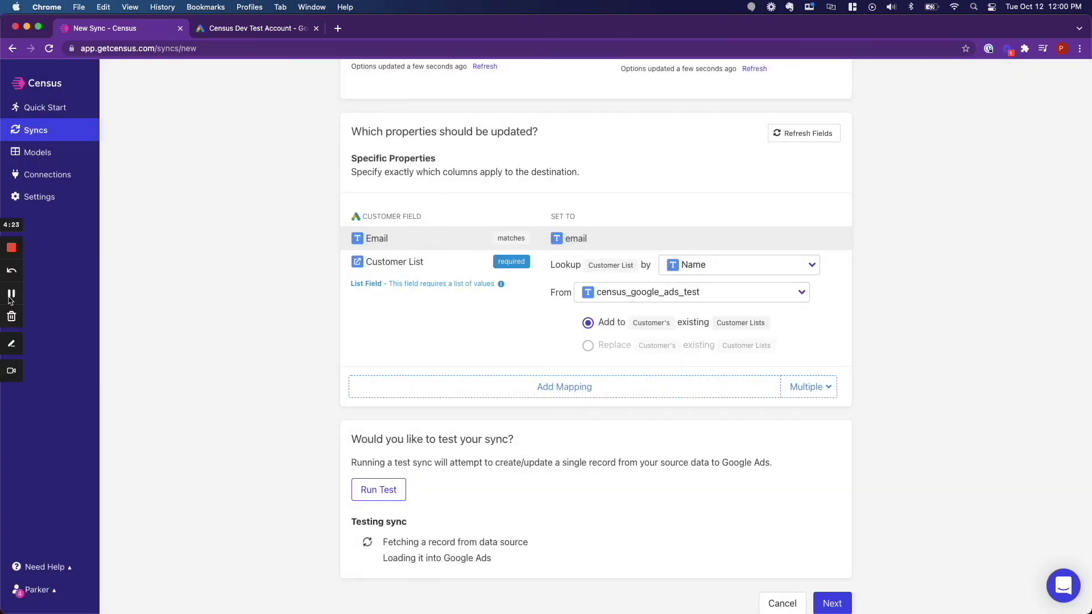
pyautogui.scroll(-5, 481, 596)
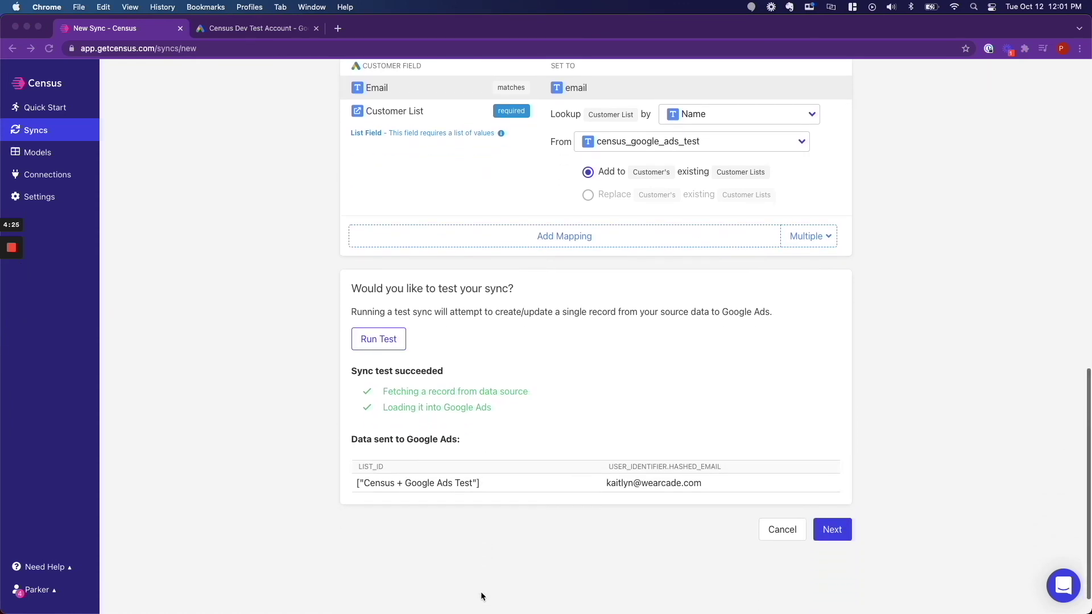
pyautogui.click(840, 533)
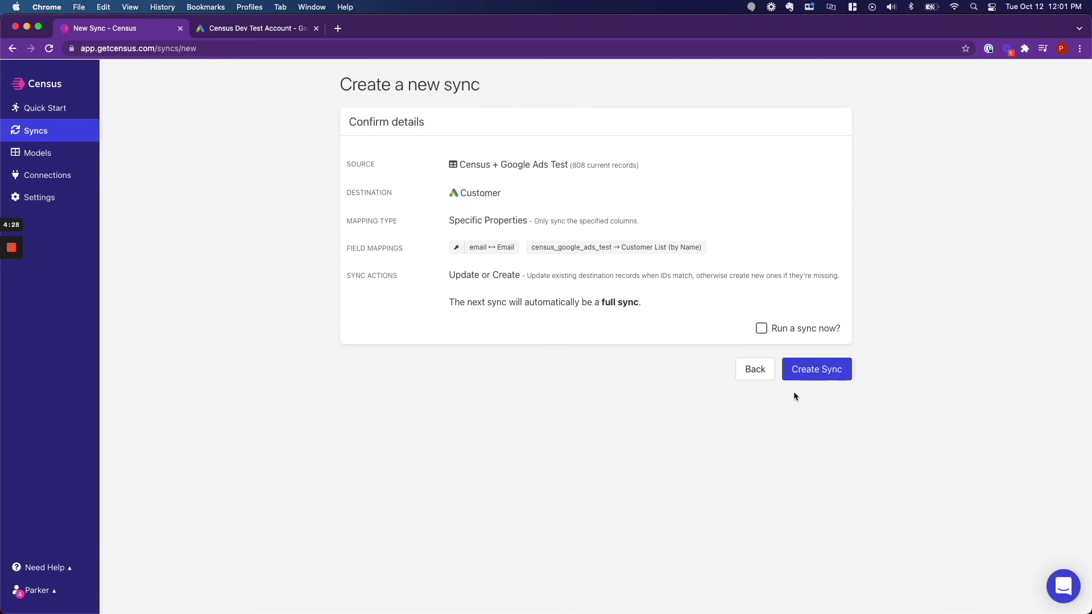
# Step: Create the sync with 'Run a sync now?' ticked, yielding 804 records updated and 4 rejected
pyautogui.click(761, 328)
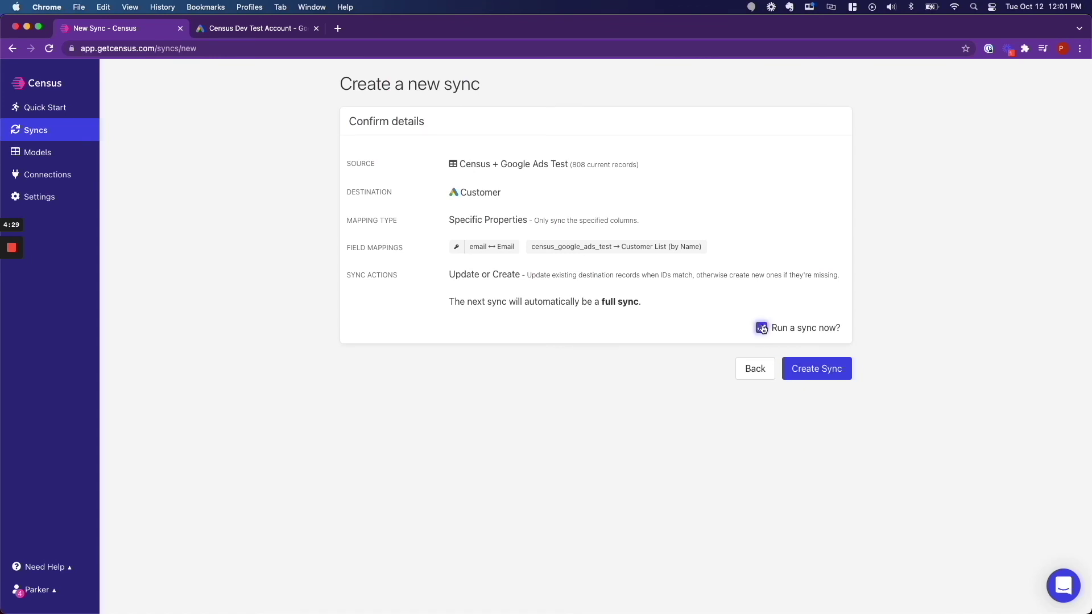
pyautogui.click(825, 376)
pyautogui.moveTo(16, 250)
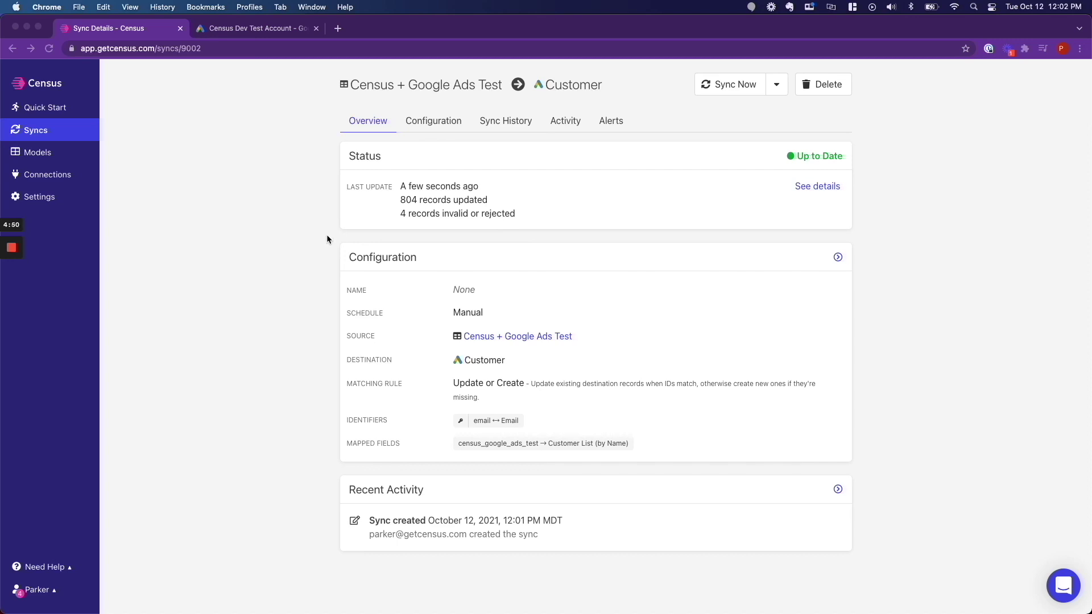
pyautogui.click(272, 30)
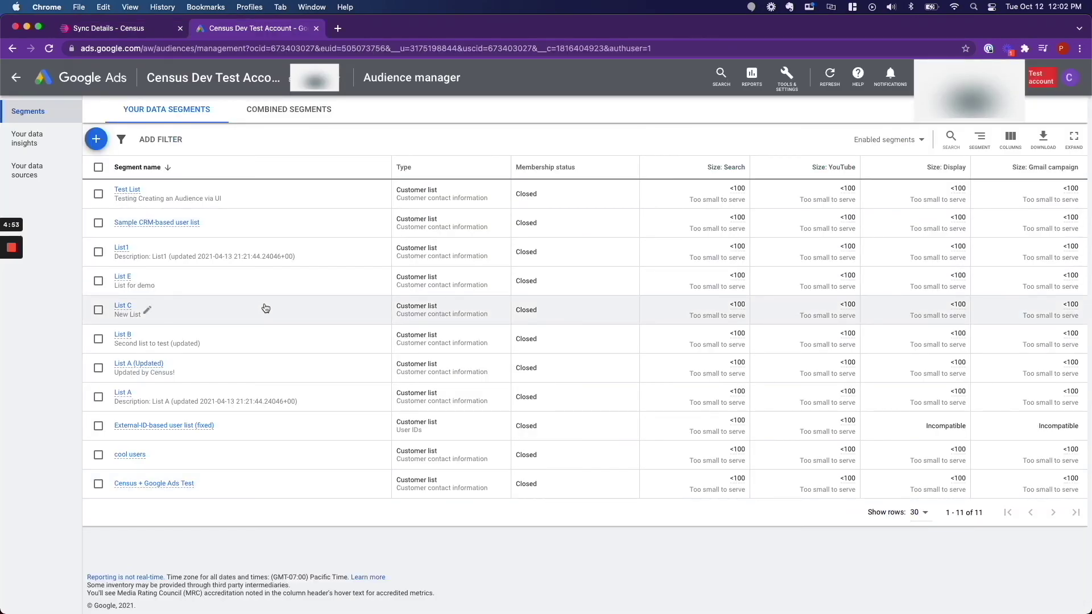
# Step: Reload the audience segments and expand Census + Google Ads Test to show its 12:02:10 PM upload
pyautogui.press('super+r')
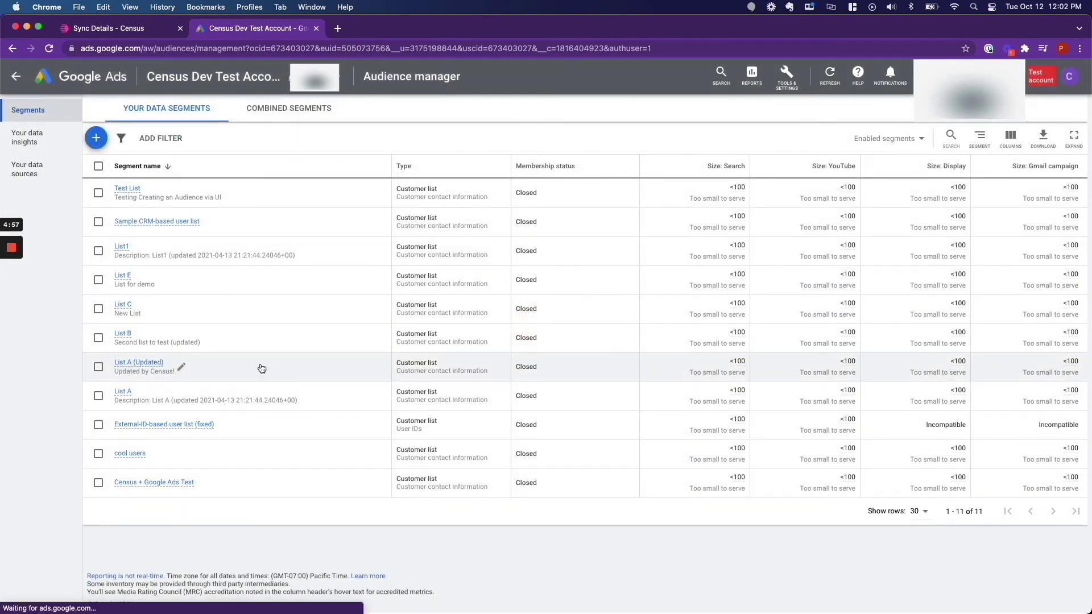
pyautogui.moveTo(161, 484)
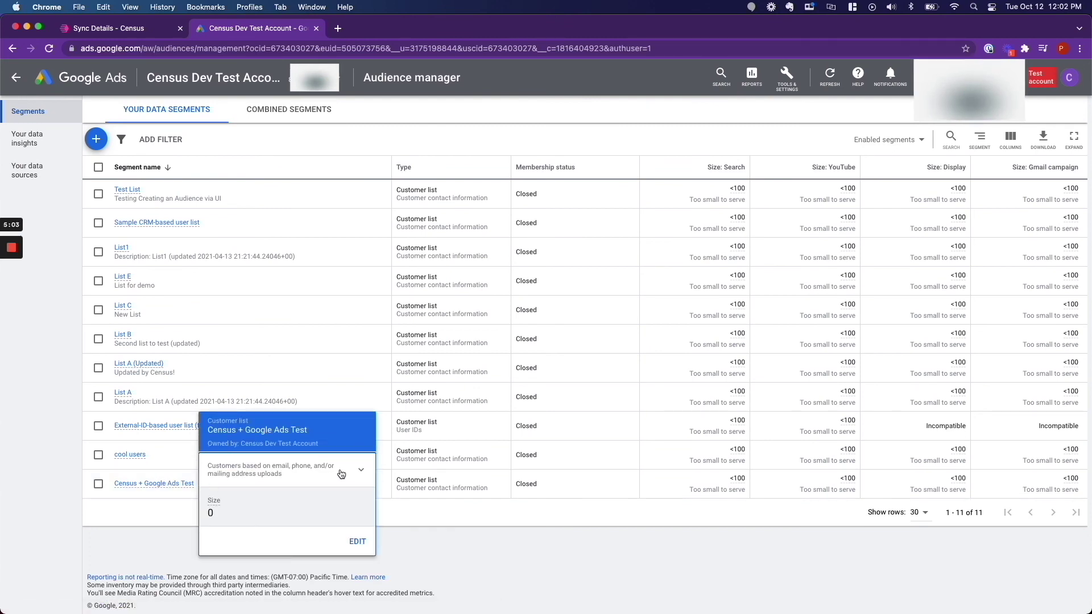
pyautogui.click(360, 471)
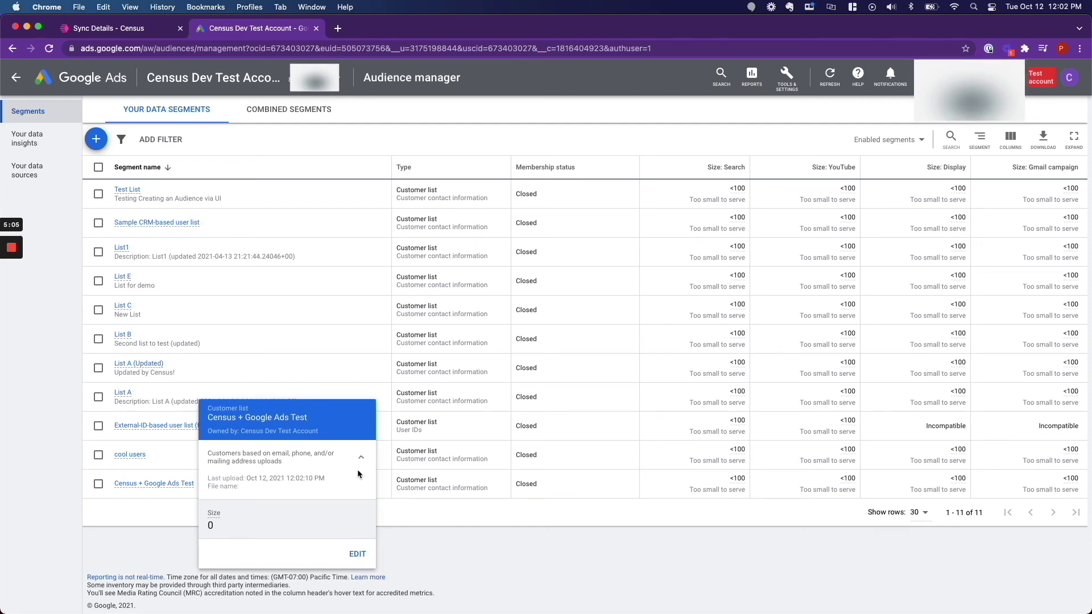